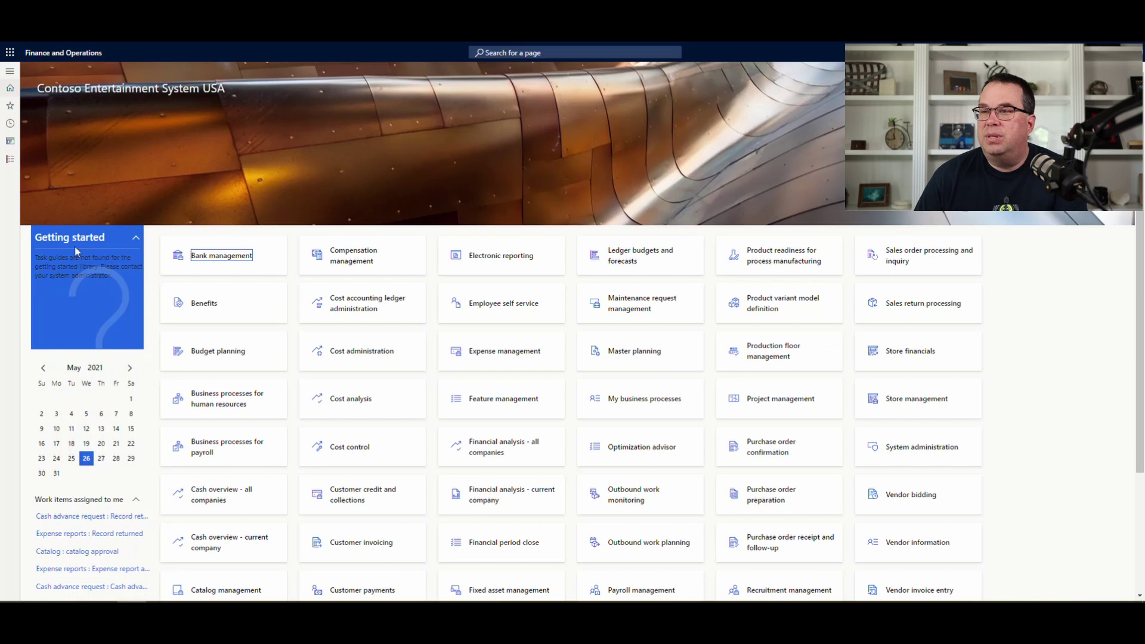
- Review each product's assigned location in Warehouse management's Fixed locations setup
click(10, 159)
scroll(66, 257, down, 3)
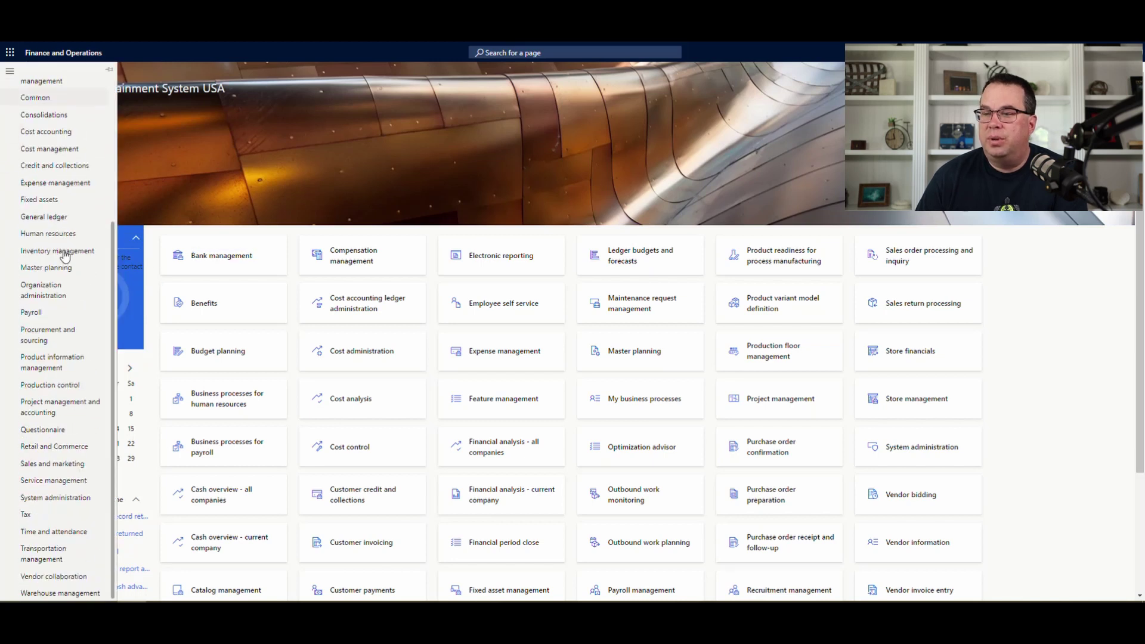
click(55, 594)
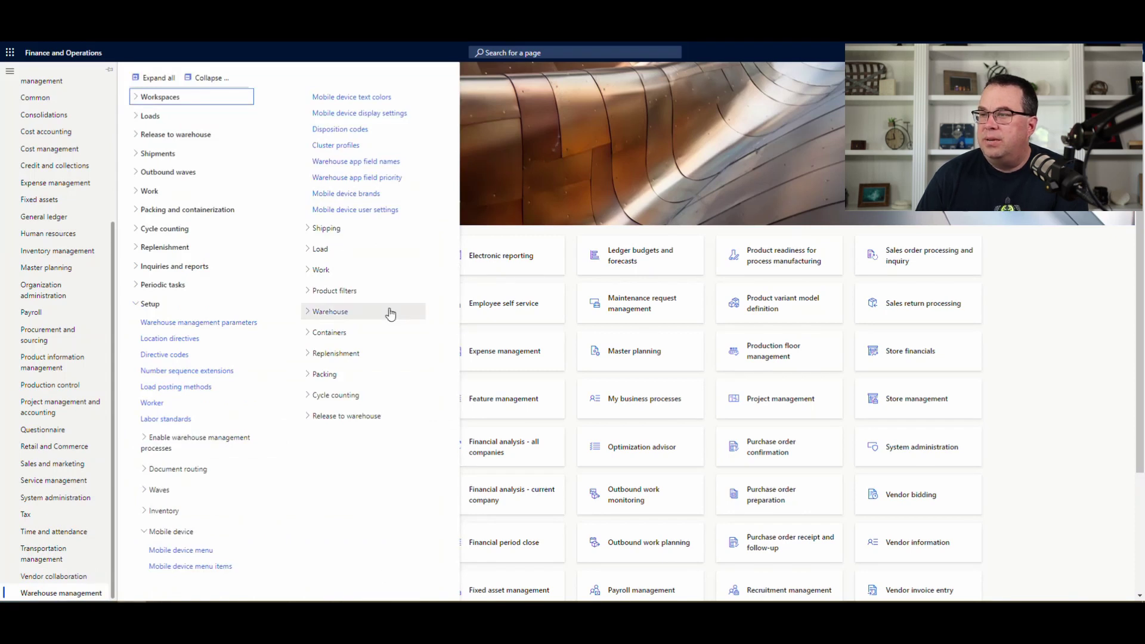
click(308, 315)
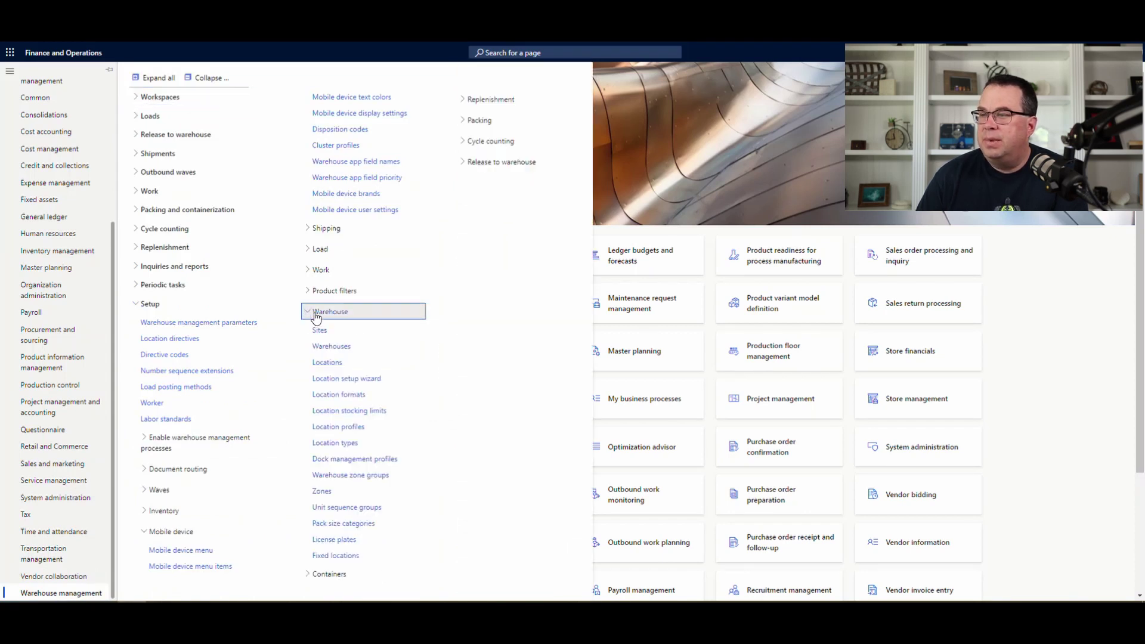
click(349, 558)
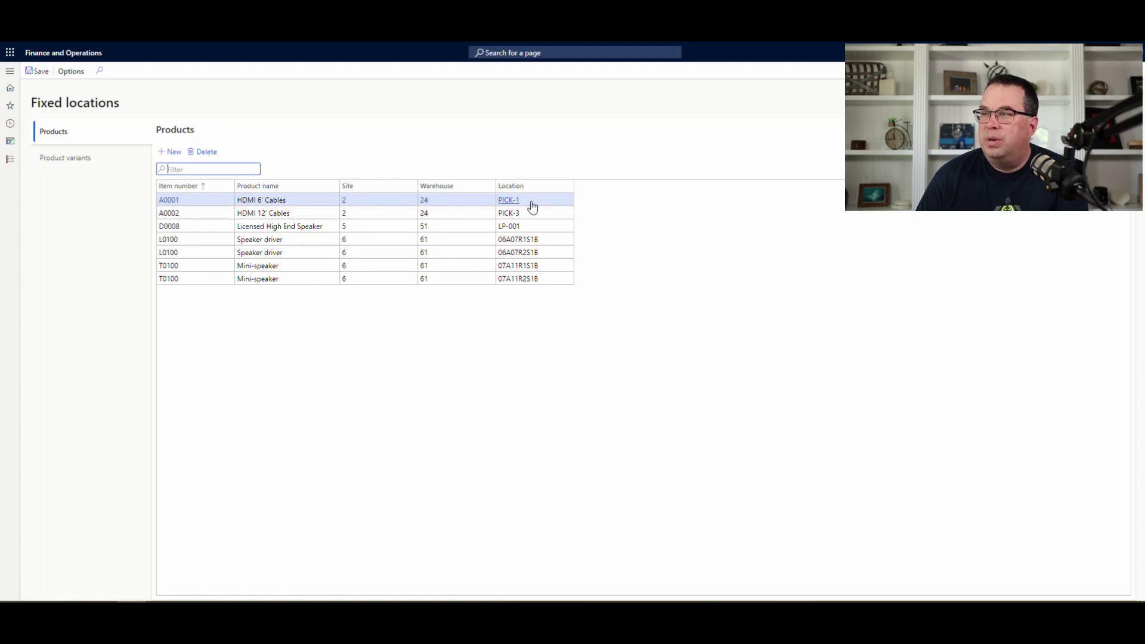
mouse_move(526, 216)
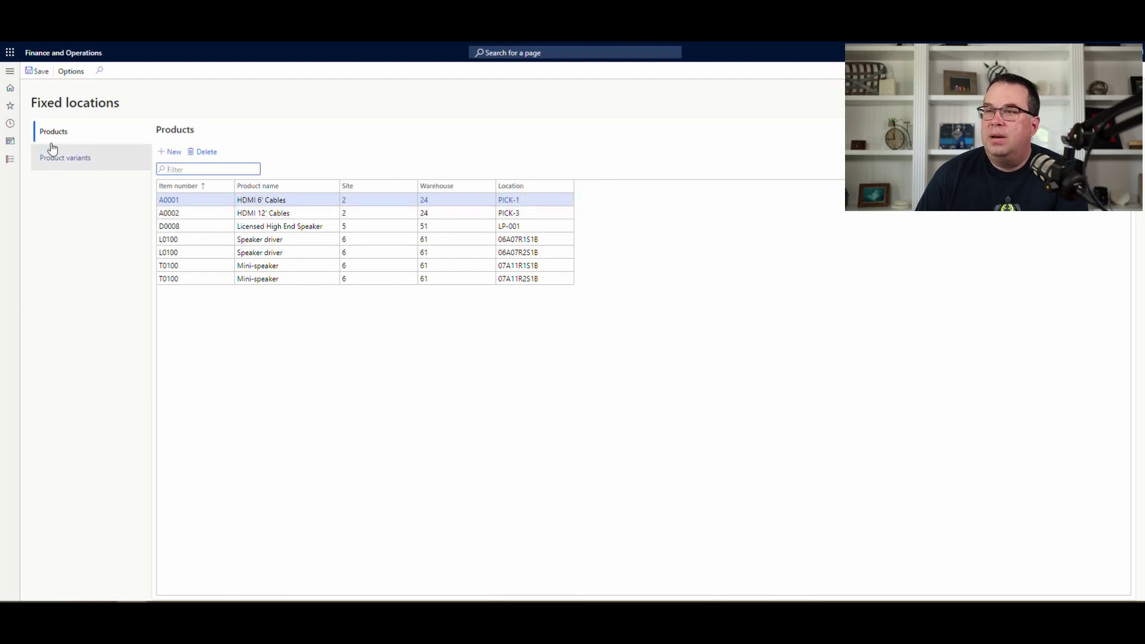
click(10, 160)
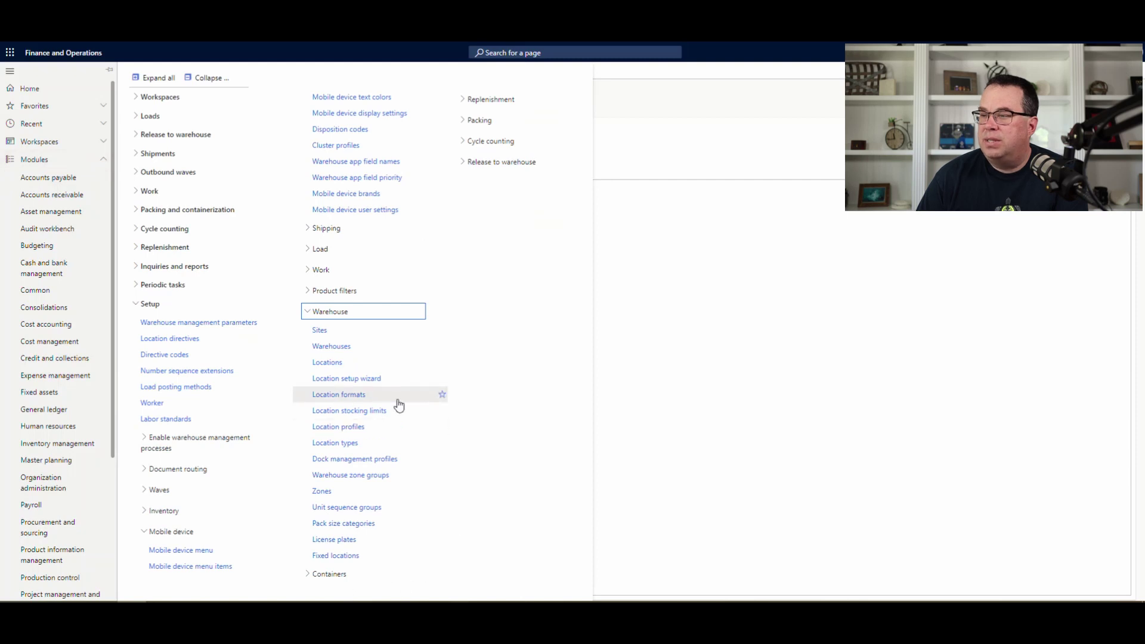
- Review warehouse 24 PICK stocking limits of 100 for A0001 and A0002, and the PICK-1 location zone
click(354, 411)
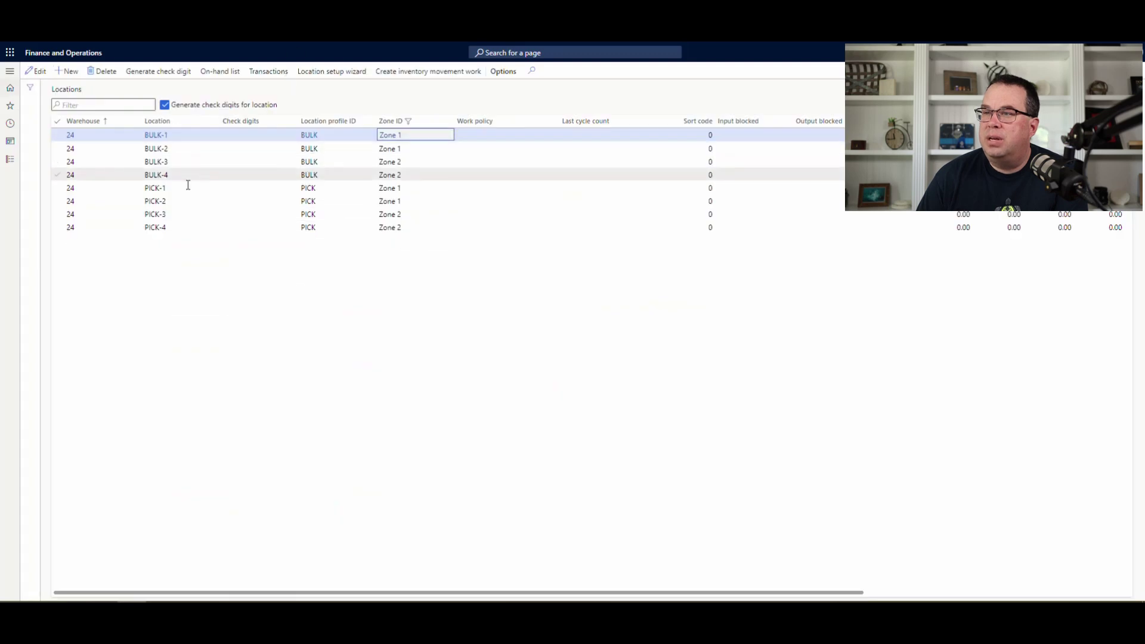
click(188, 187)
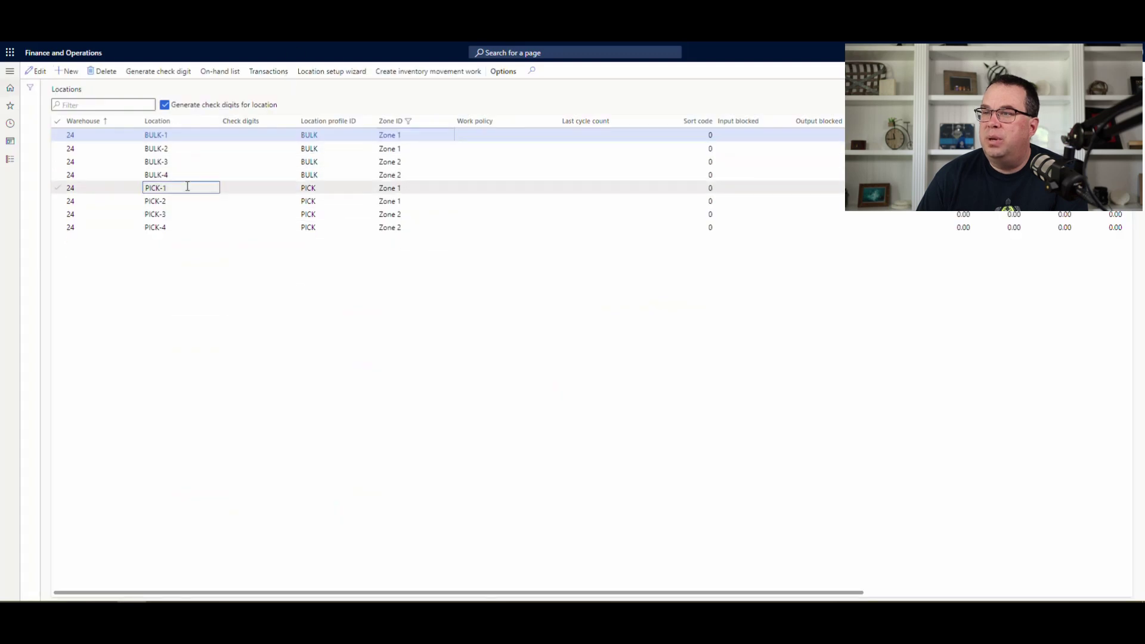
click(225, 71)
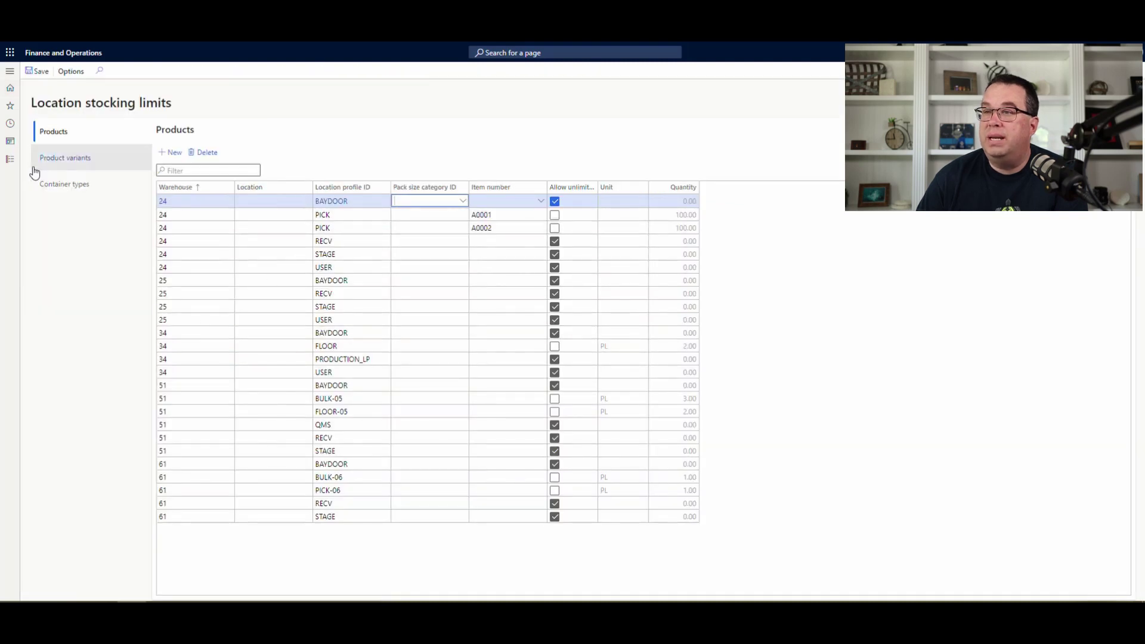
click(10, 159)
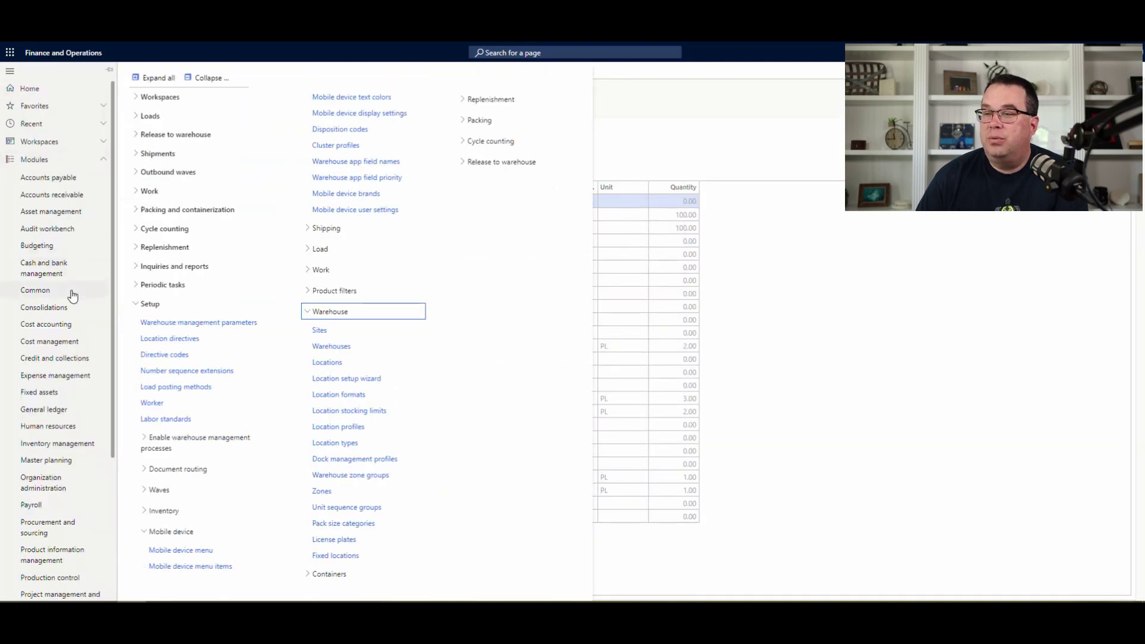
- Open Product information management > Products > Released products
scroll(73, 295, down, 3)
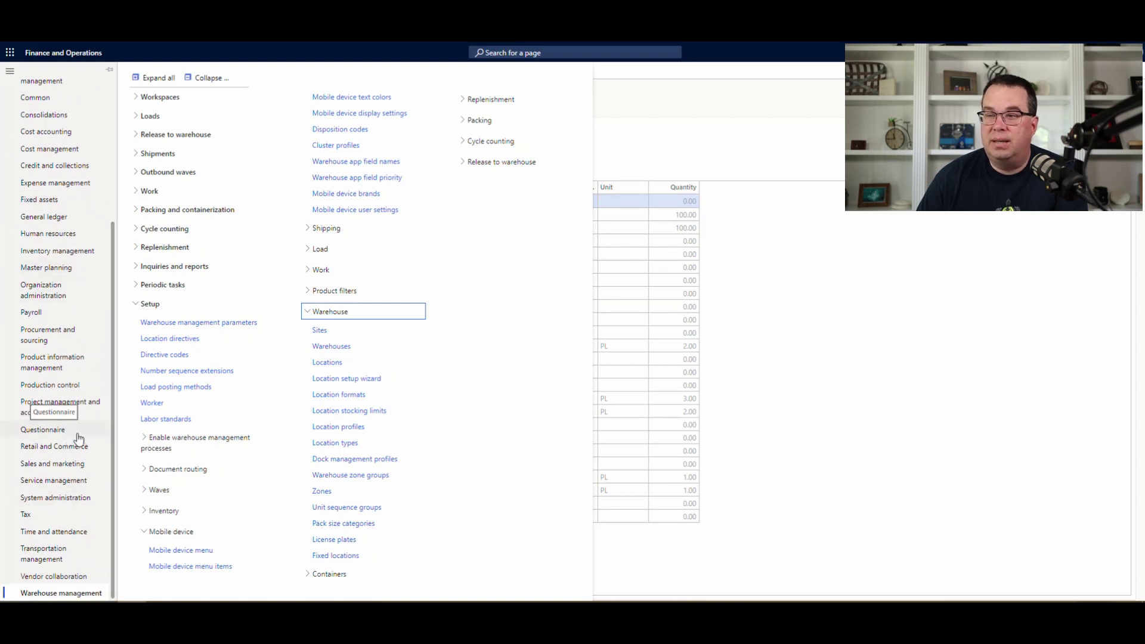
click(57, 366)
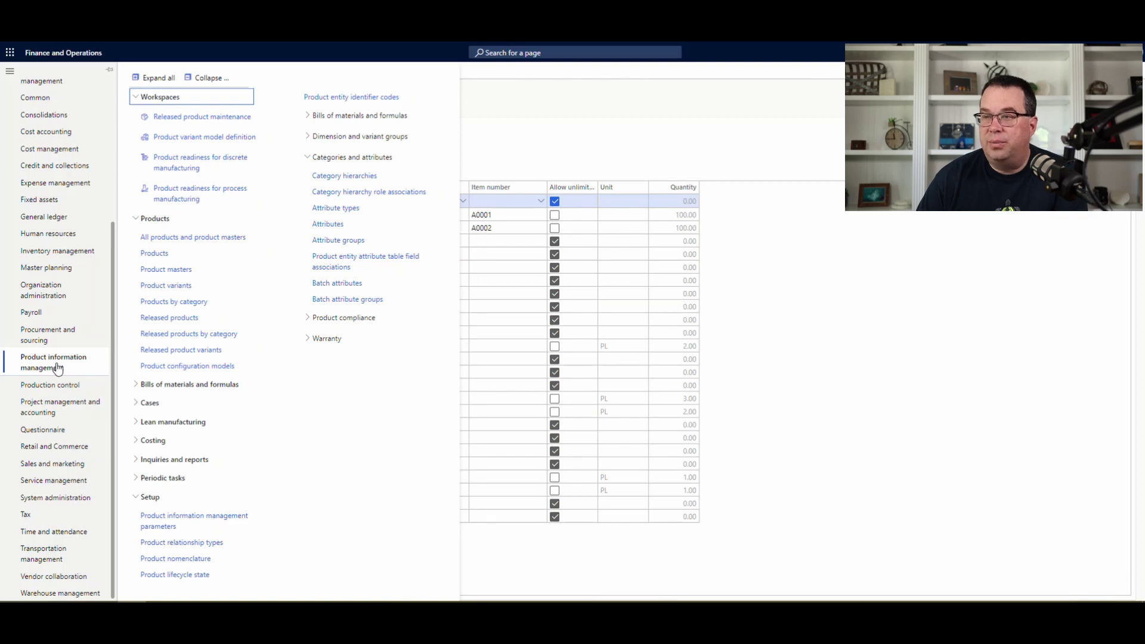
click(184, 319)
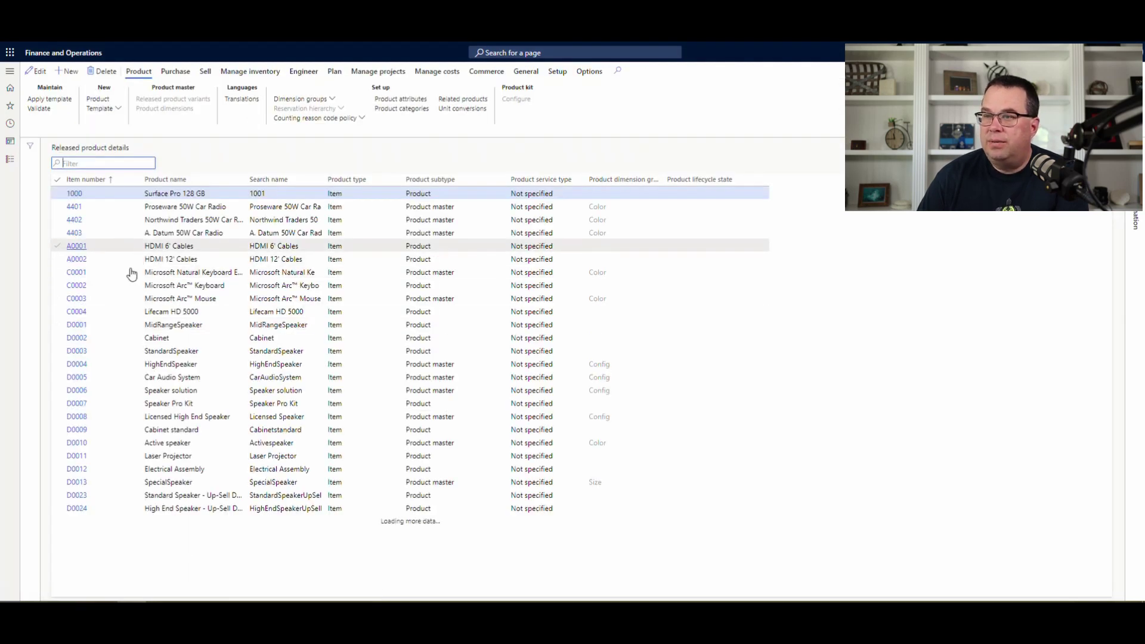
- Open A0001 HDMI 6' Cables and review its Warehouse settings: fixed location PICK-1, Code 1 Zone 1
click(80, 248)
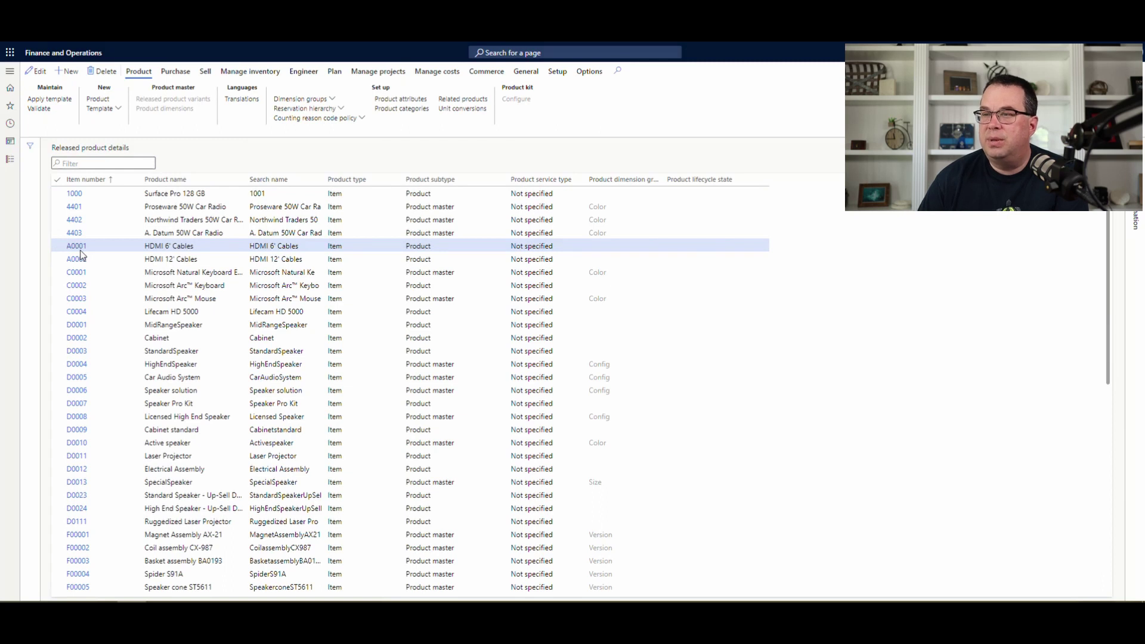
click(80, 250)
scroll(251, 387, down, 6)
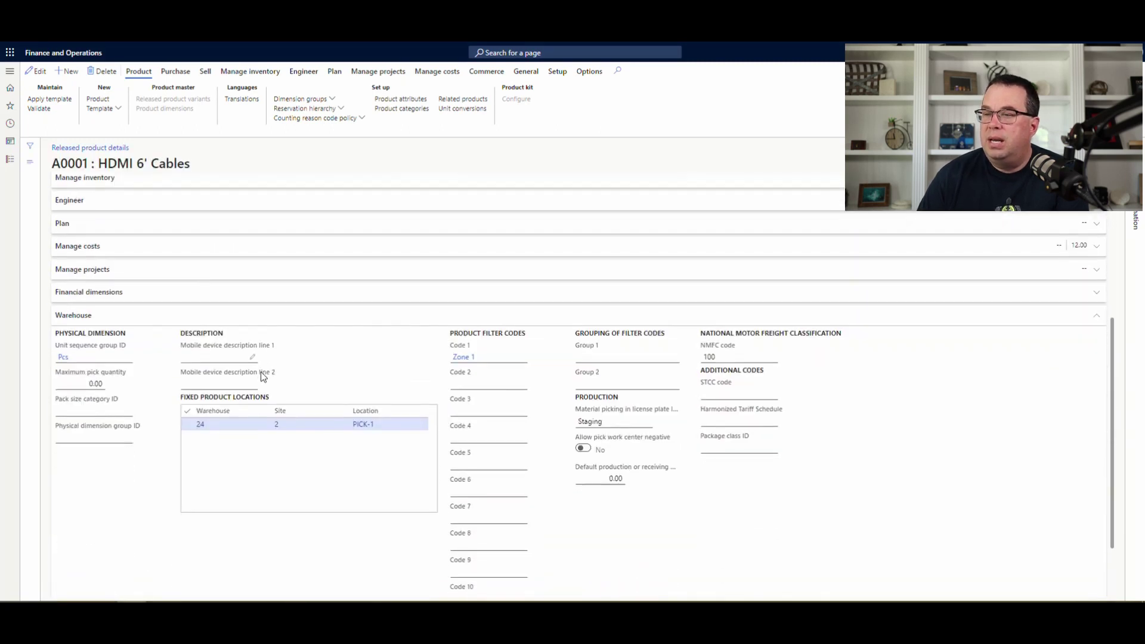
scroll(261, 372, down, 2)
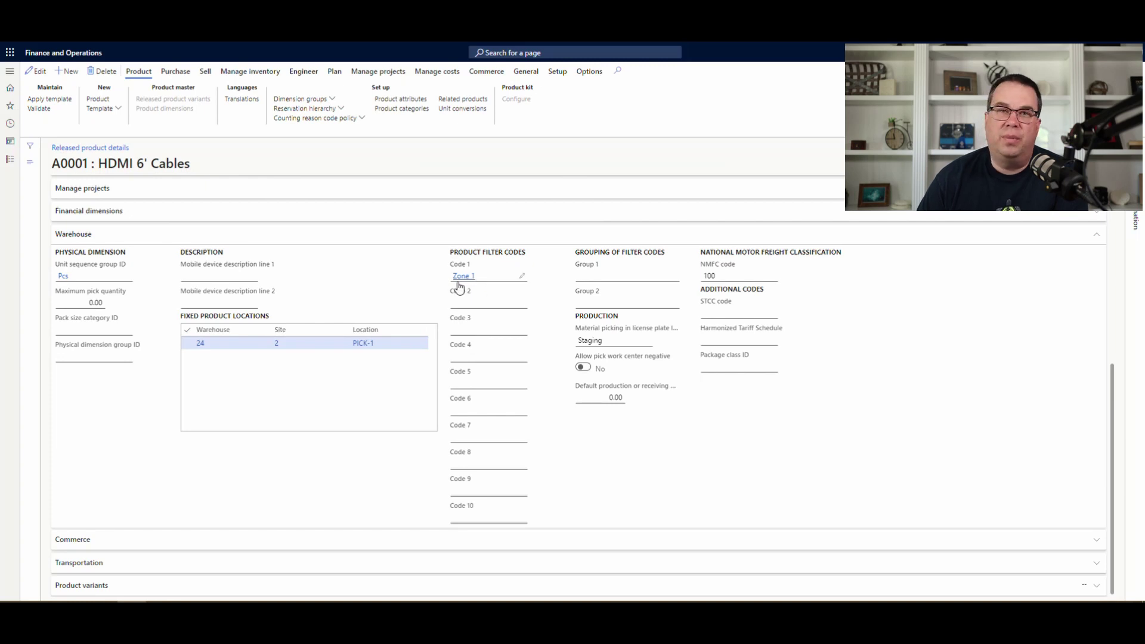
mouse_move(459, 288)
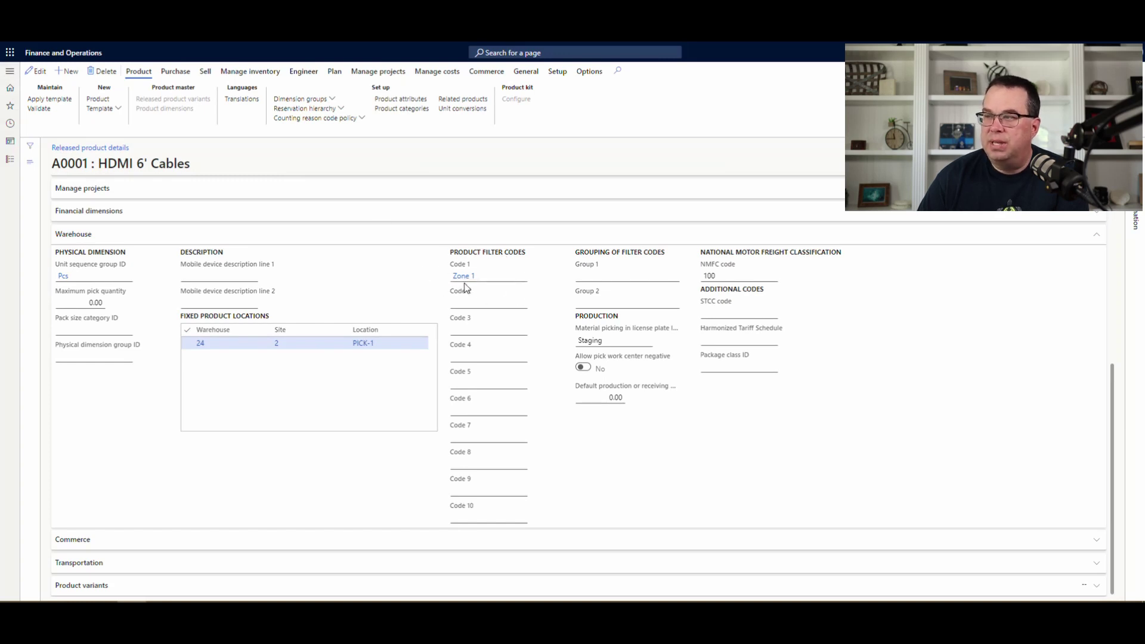
- Open Warehouse management Location directives filtered to the Purchase orders work order type
click(12, 162)
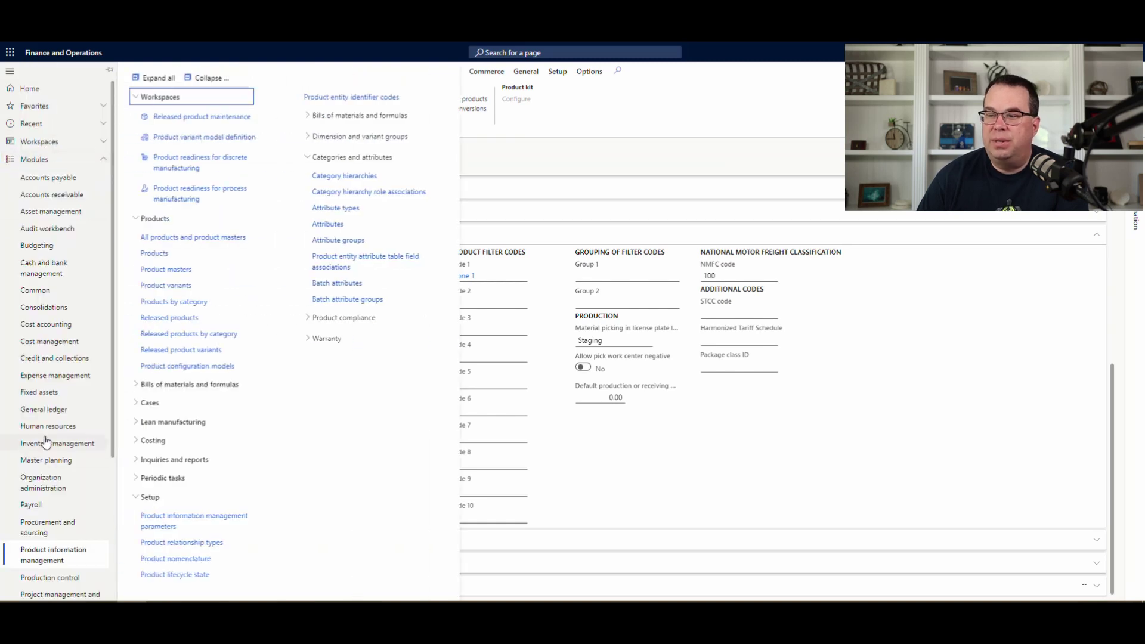
scroll(47, 436, down, 3)
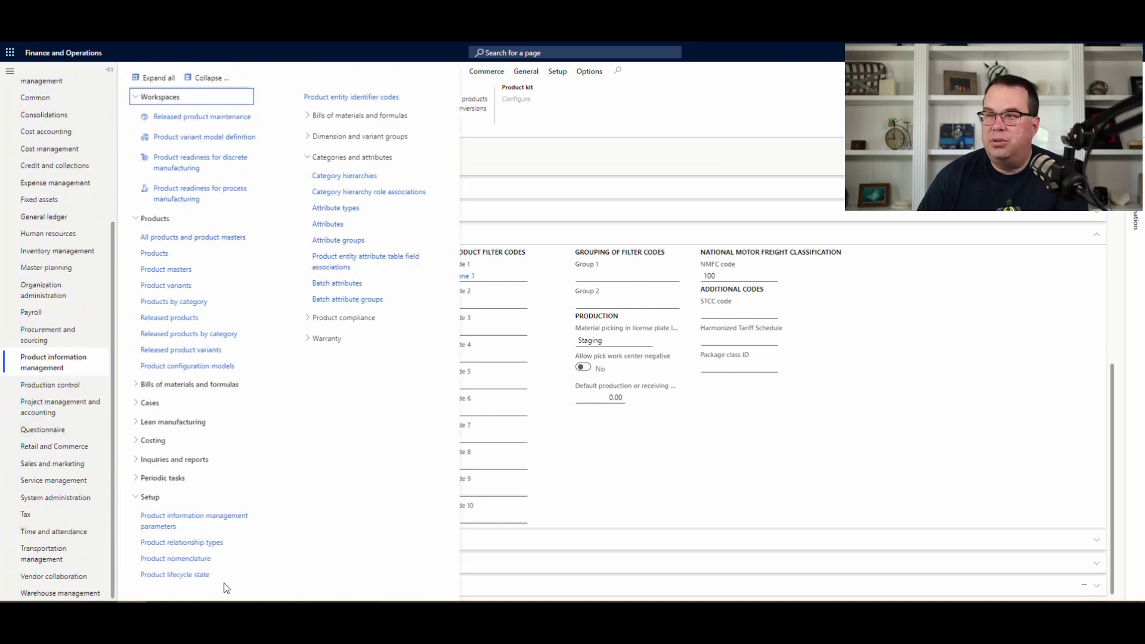
click(70, 593)
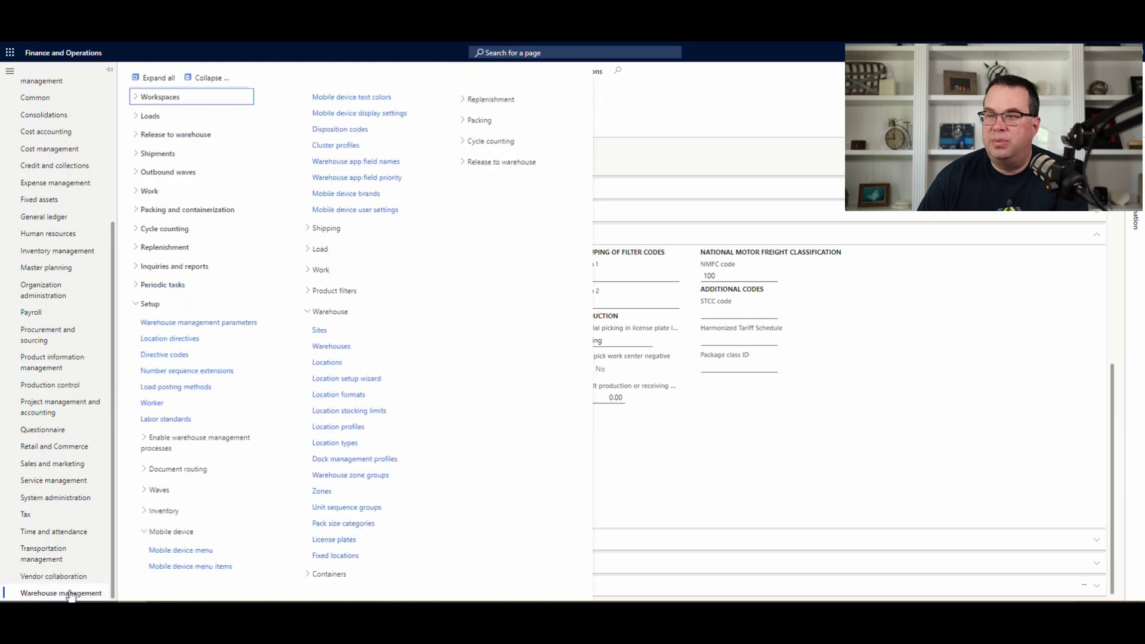
click(192, 338)
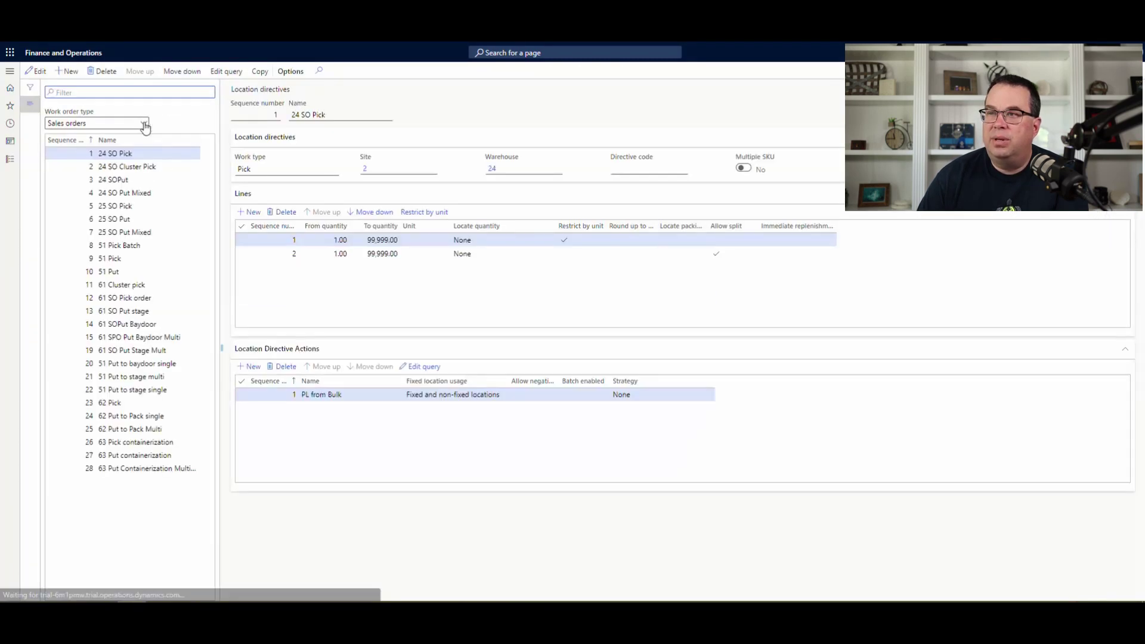
click(145, 124)
click(119, 136)
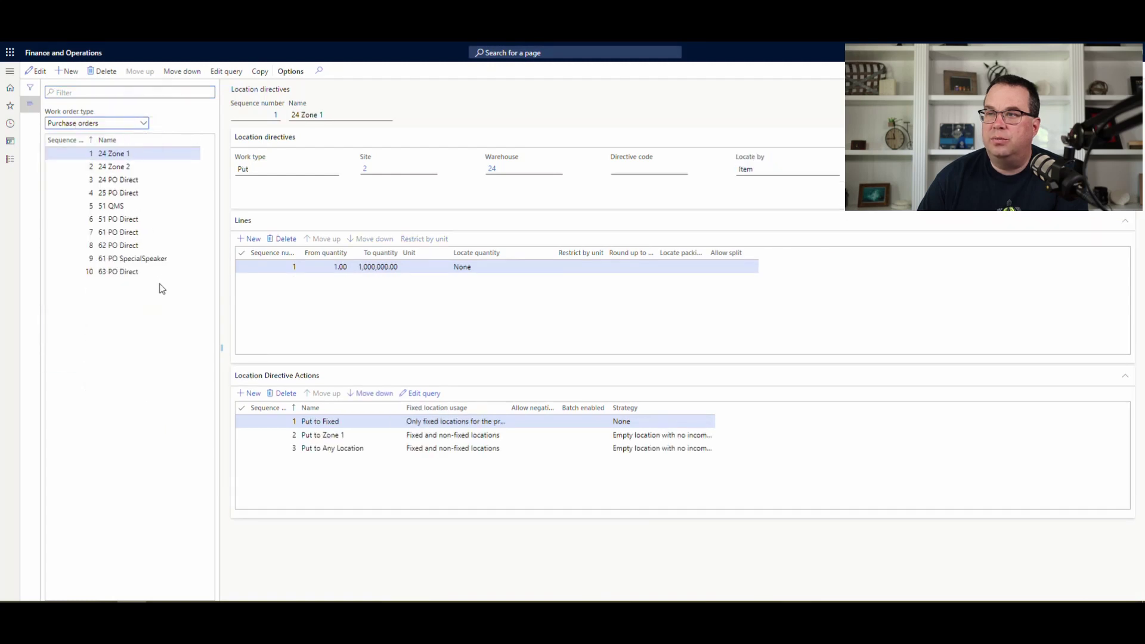
click(159, 151)
click(153, 166)
click(155, 153)
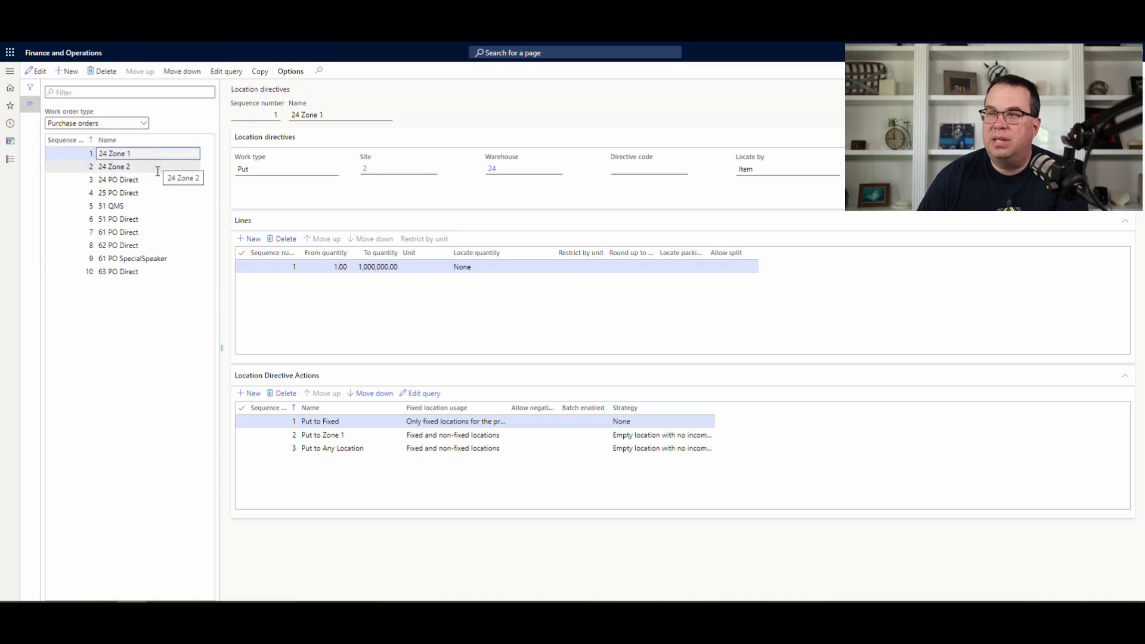
click(158, 161)
click(155, 153)
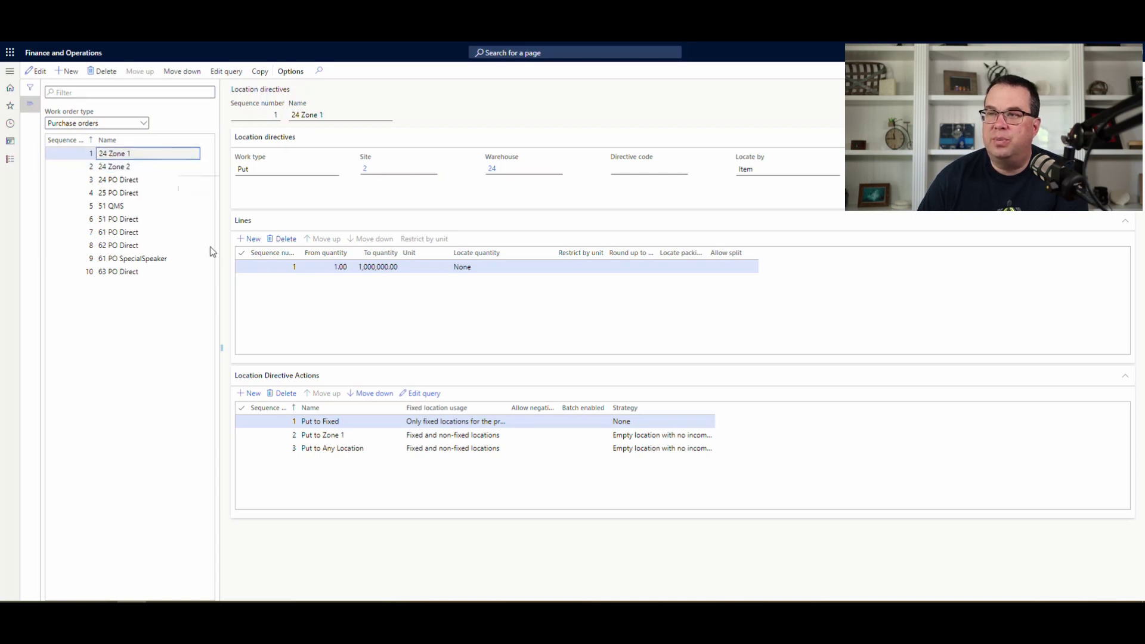
click(101, 154)
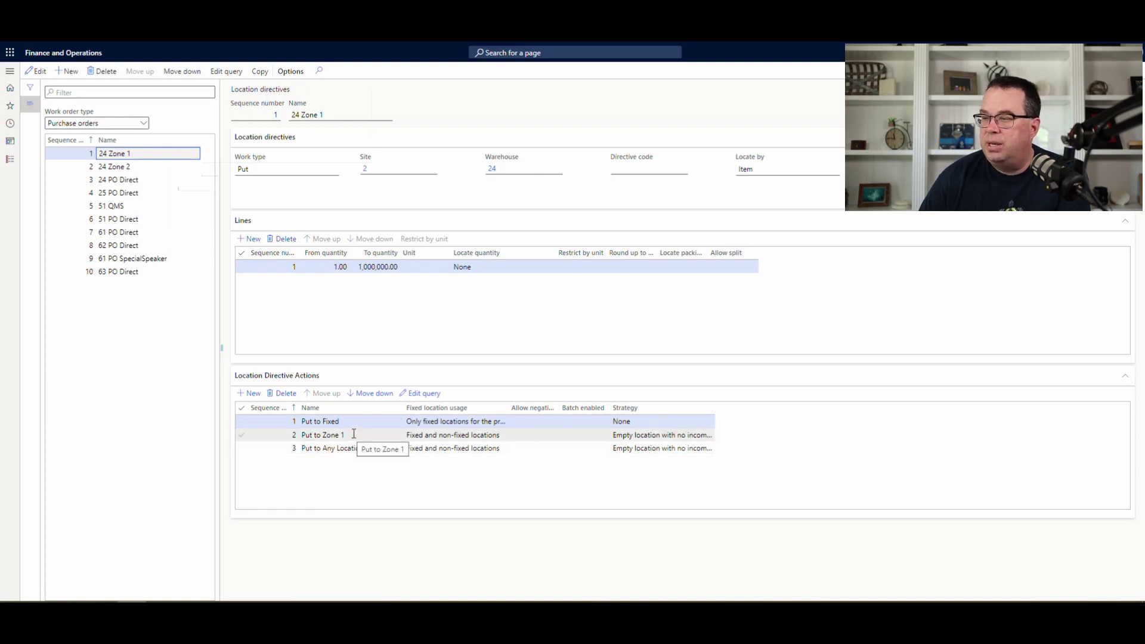
click(354, 434)
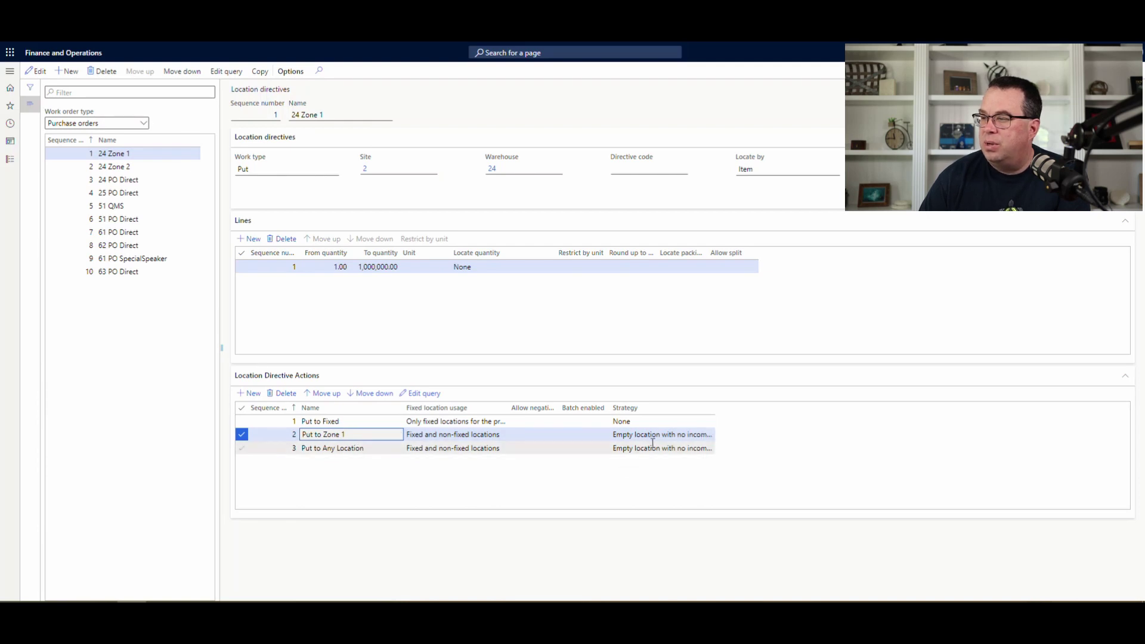
- Inspect the Put to Zone 1 query and Put to Any Location action without changes
click(417, 393)
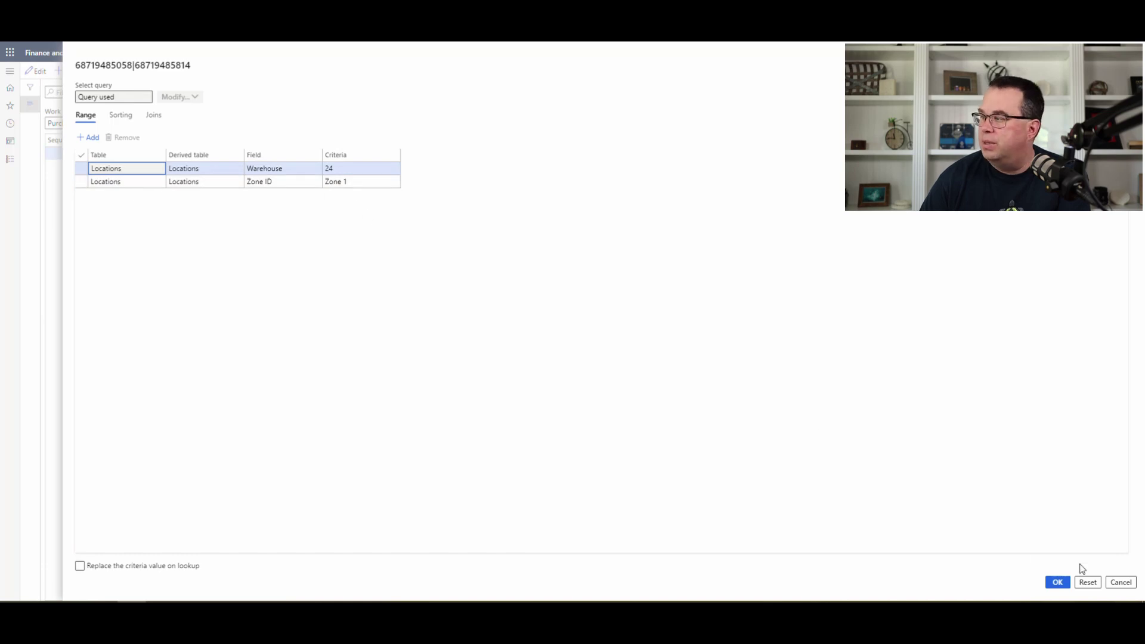
click(1121, 582)
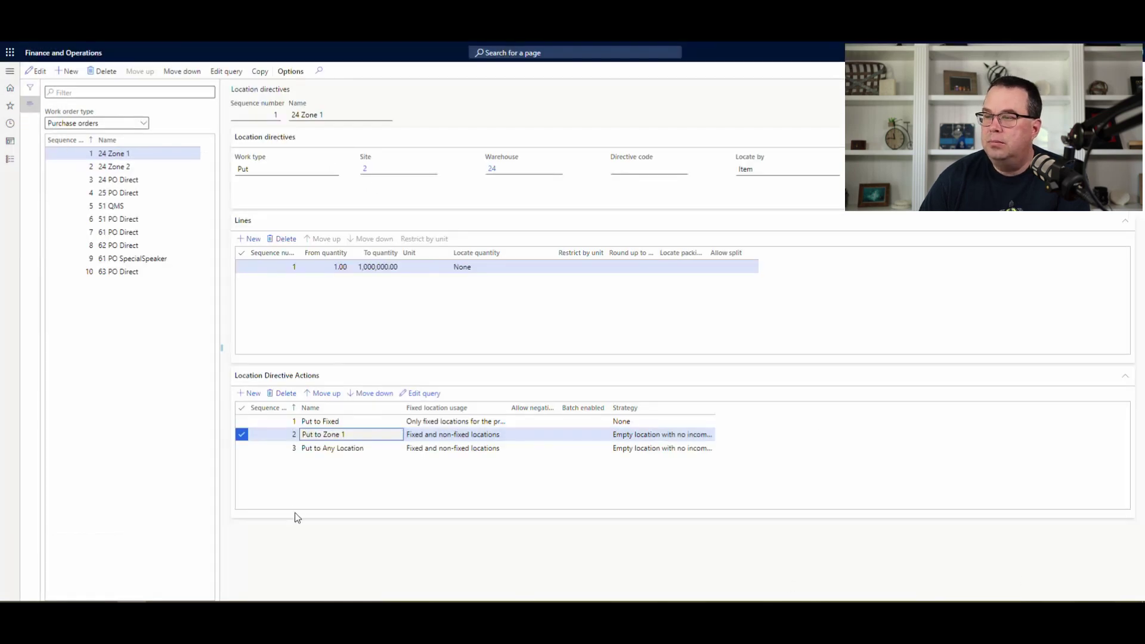
click(361, 447)
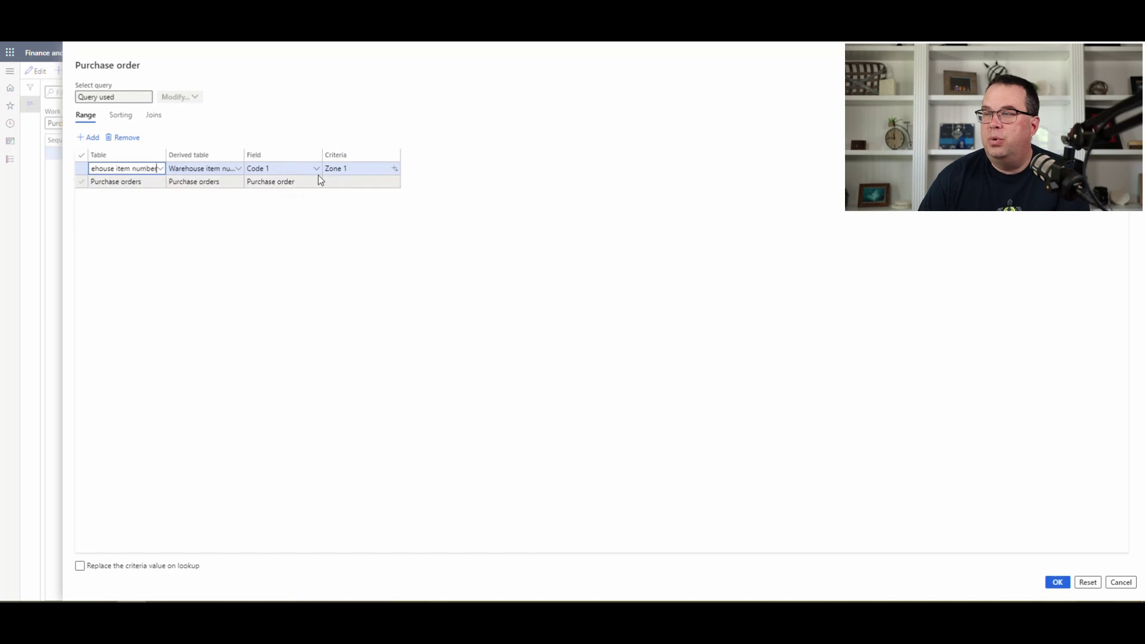
click(1123, 582)
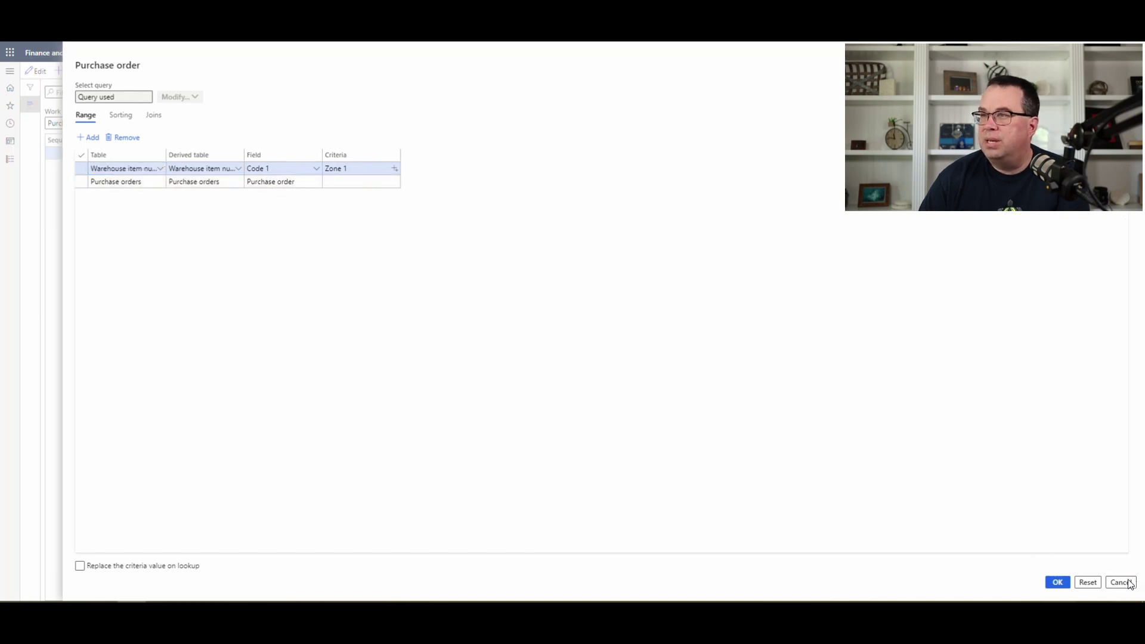
- Check the 24 Zone 2 directive's Put to Zone 2 query targets Zone 2 in warehouse 24
click(135, 161)
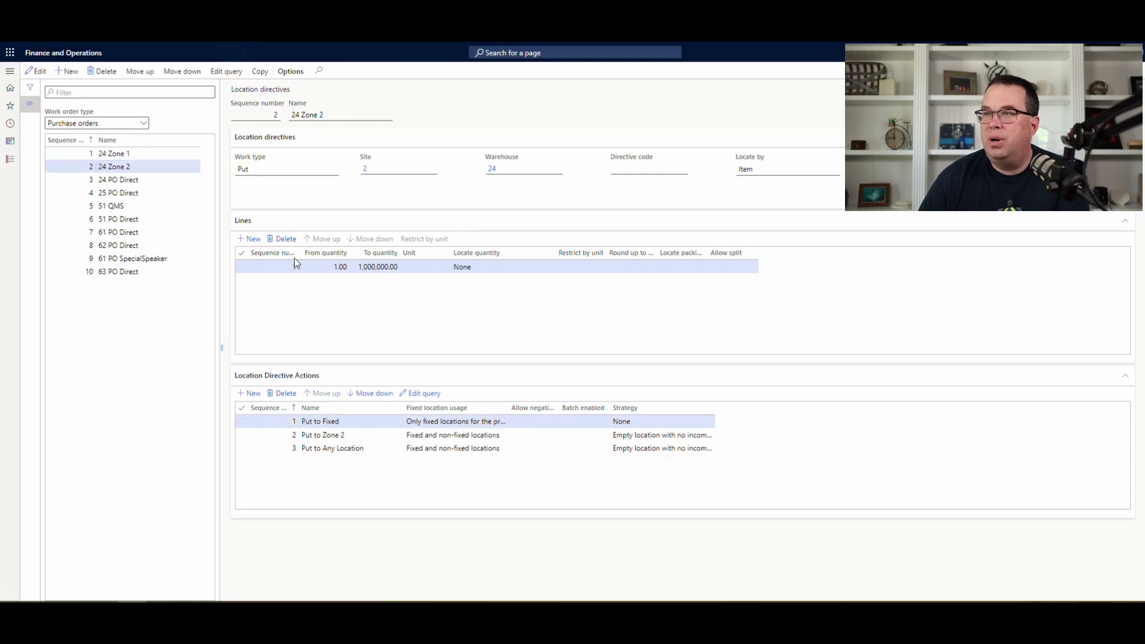
click(295, 258)
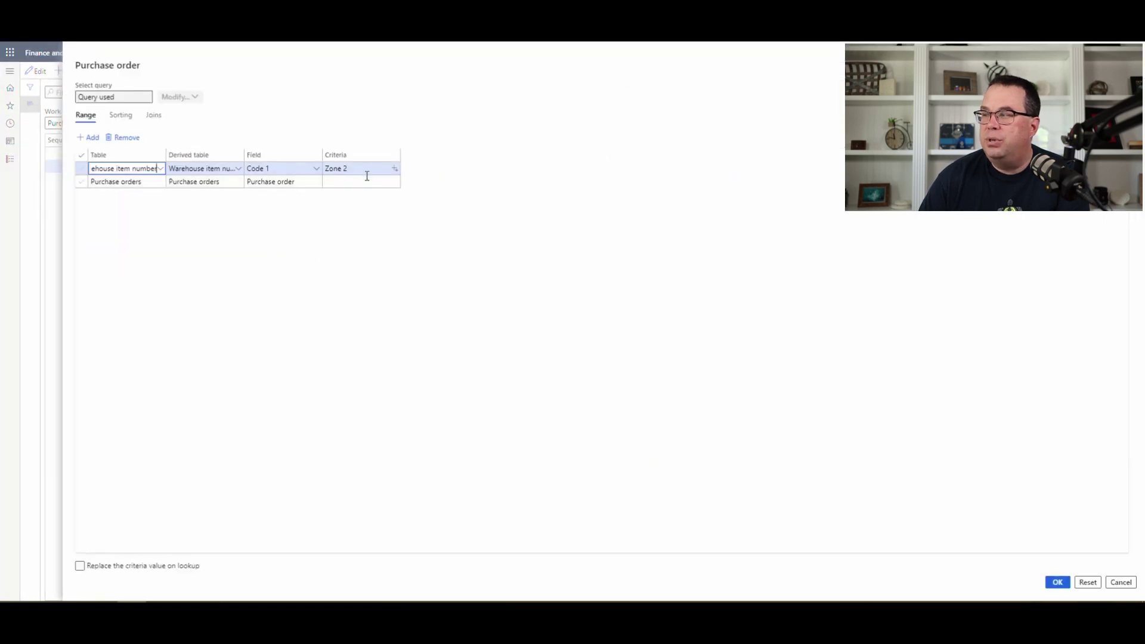
click(1122, 583)
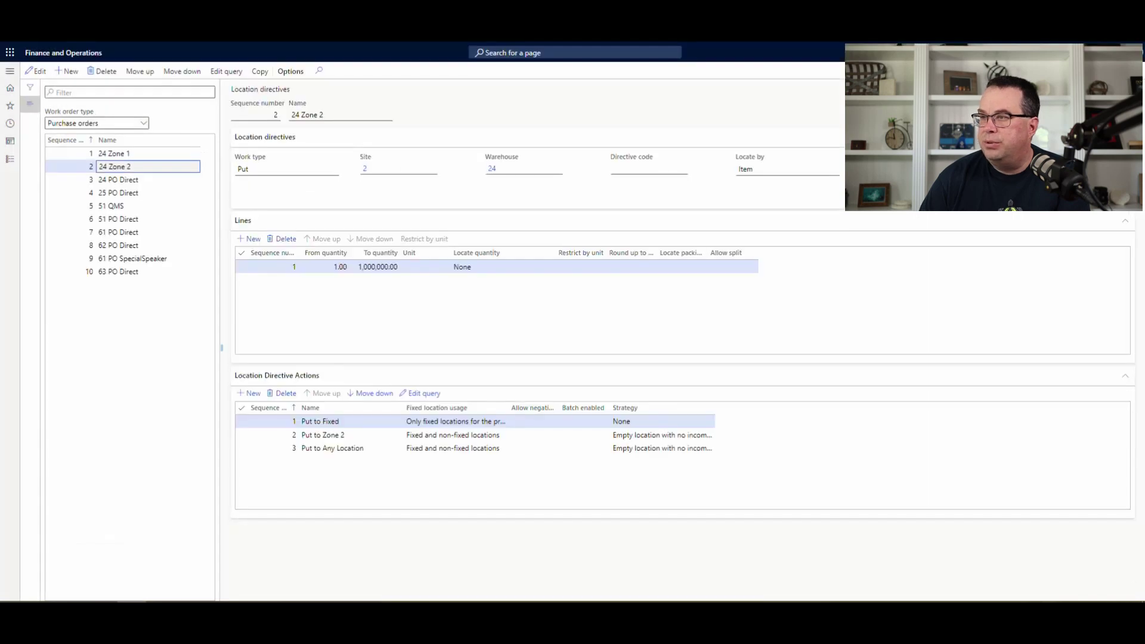
click(356, 422)
click(356, 434)
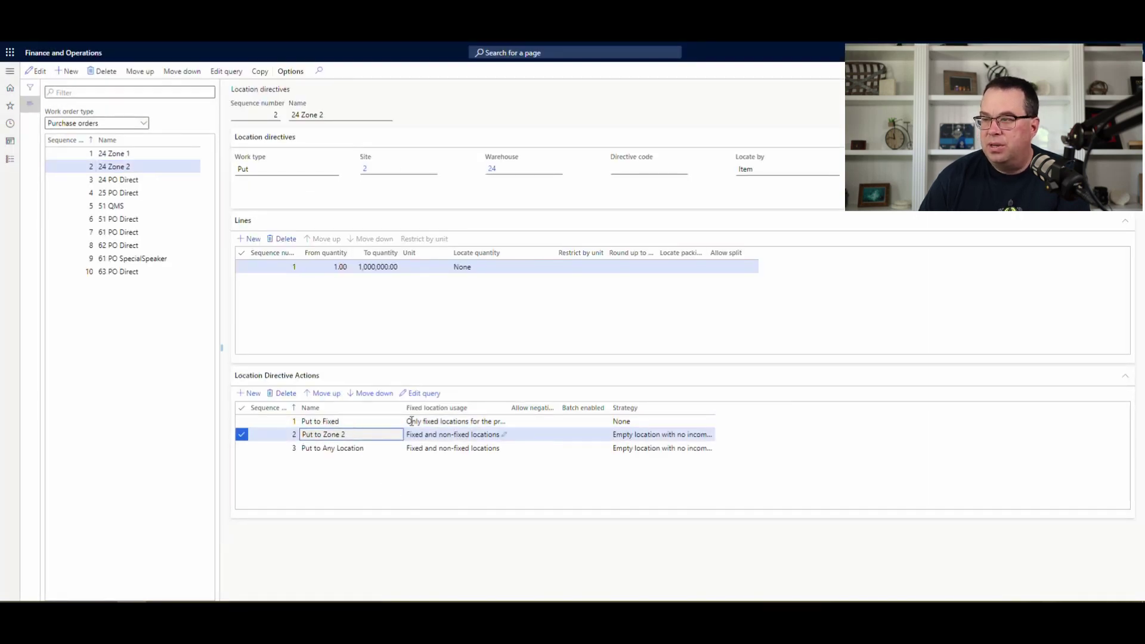
click(421, 393)
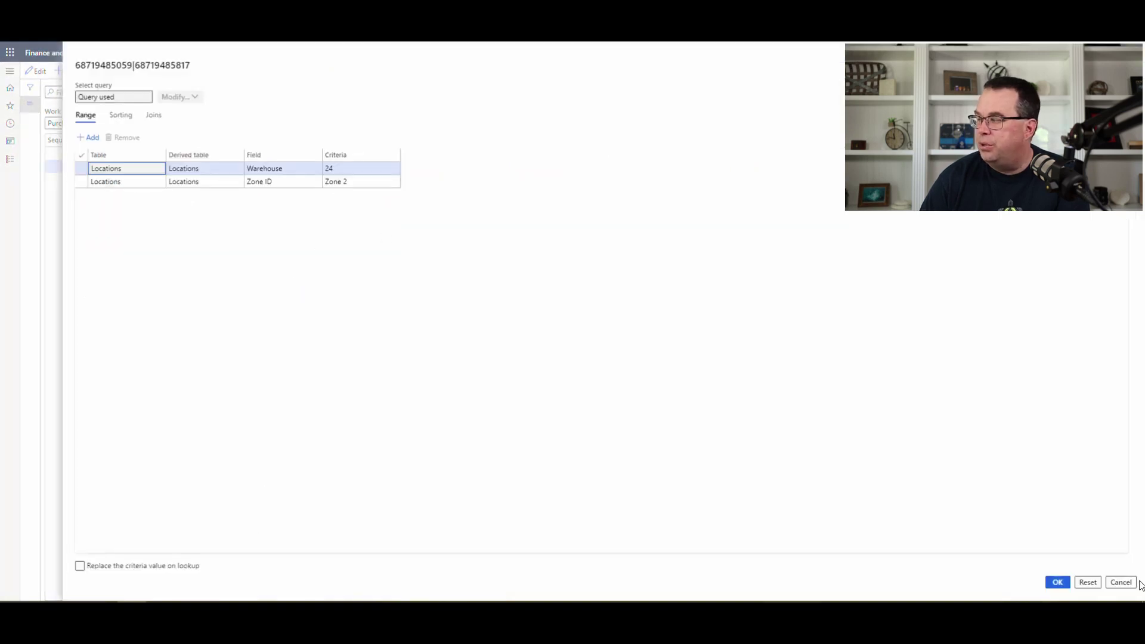
click(1121, 582)
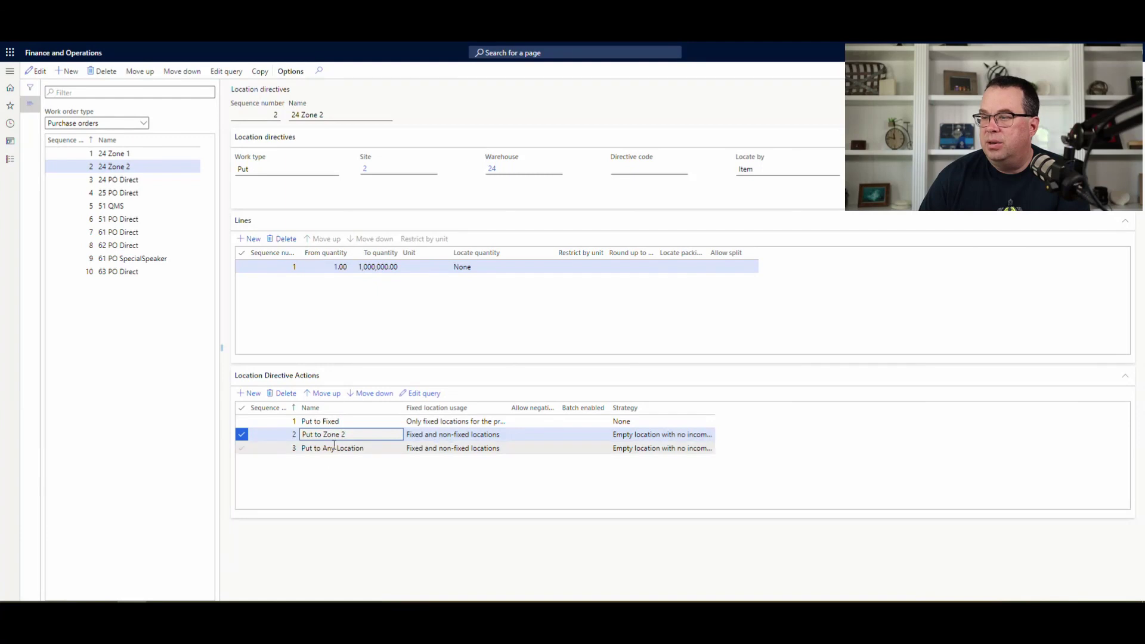
- Copy purchase order number 00000125 from its title and launch the Warehouse Management app
click(152, 180)
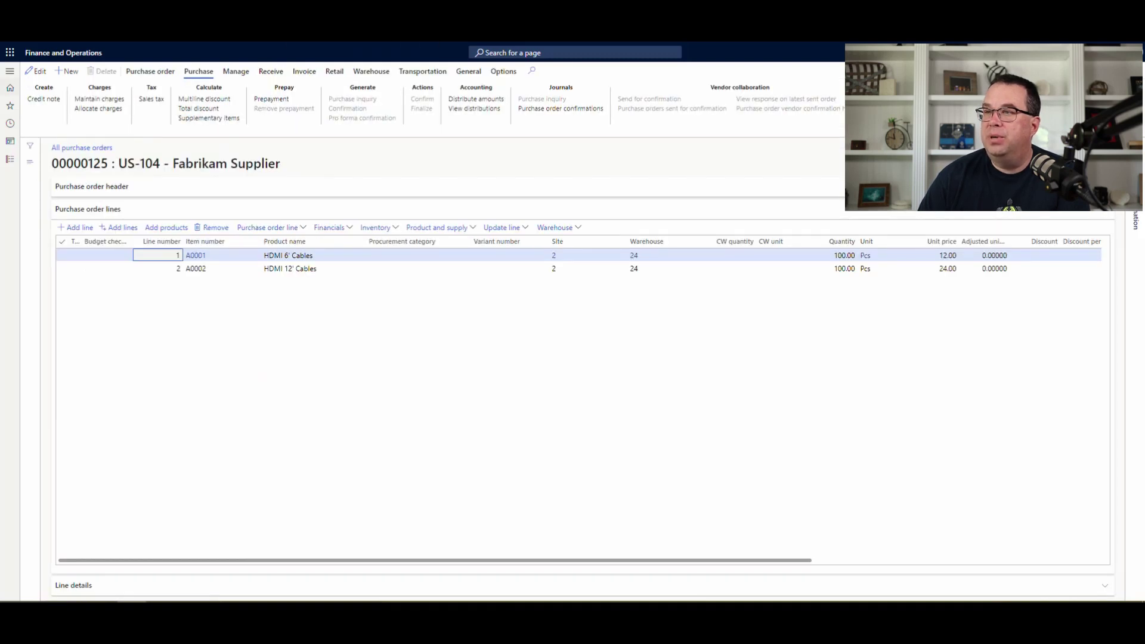
drag(111, 162, 52, 163)
right_click(64, 163)
click(84, 171)
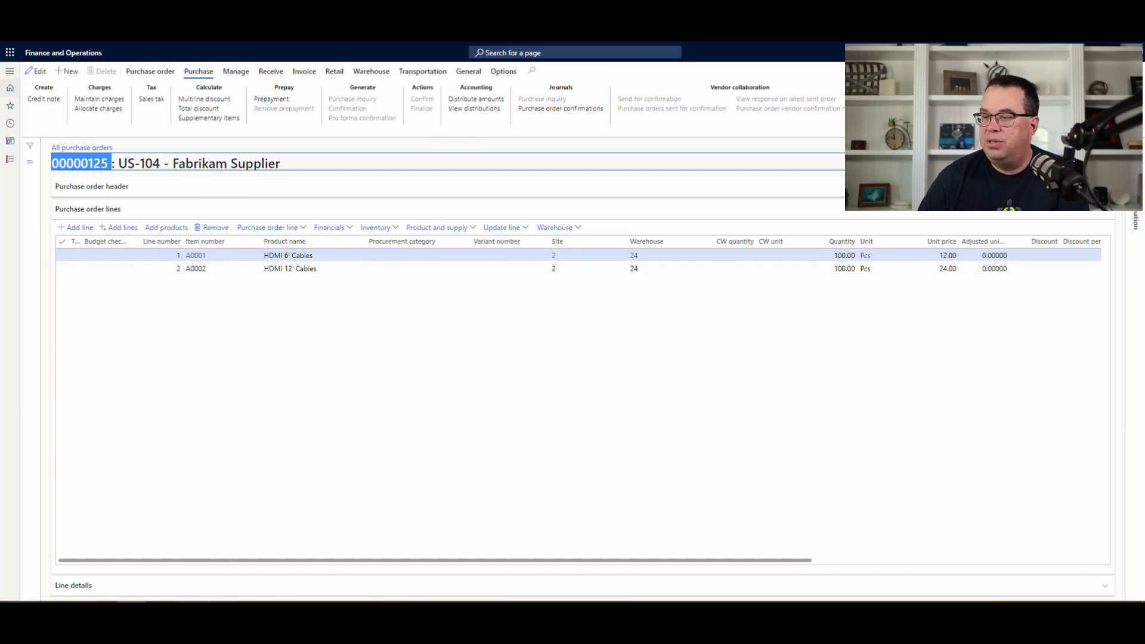
click(739, 599)
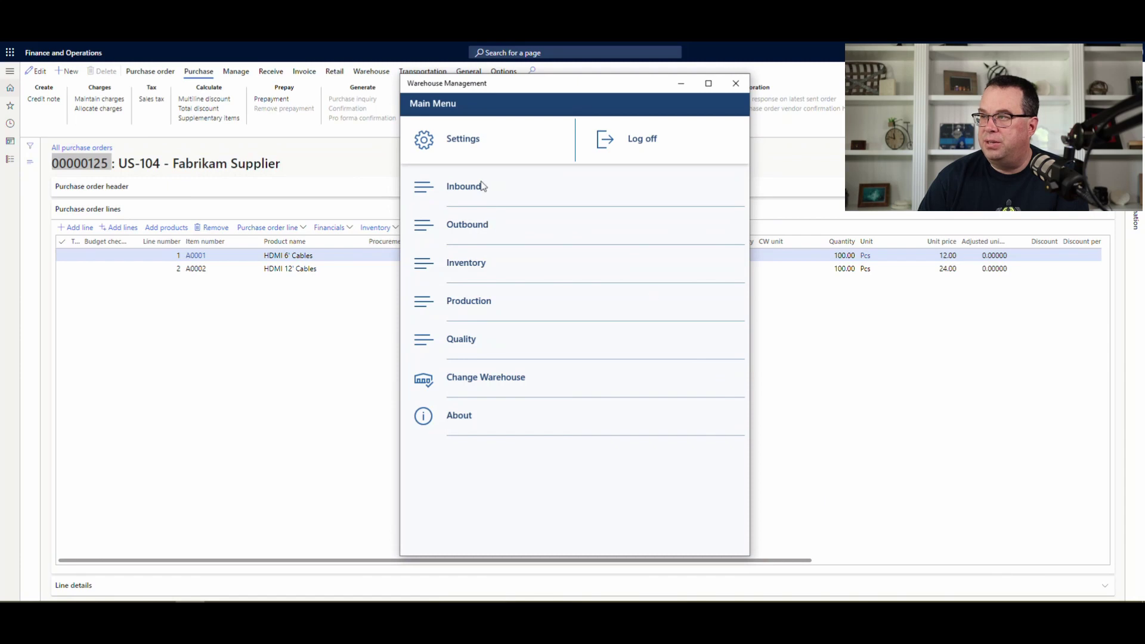
- Start Inbound > Purchase Receive for purchase order 00000125
click(474, 189)
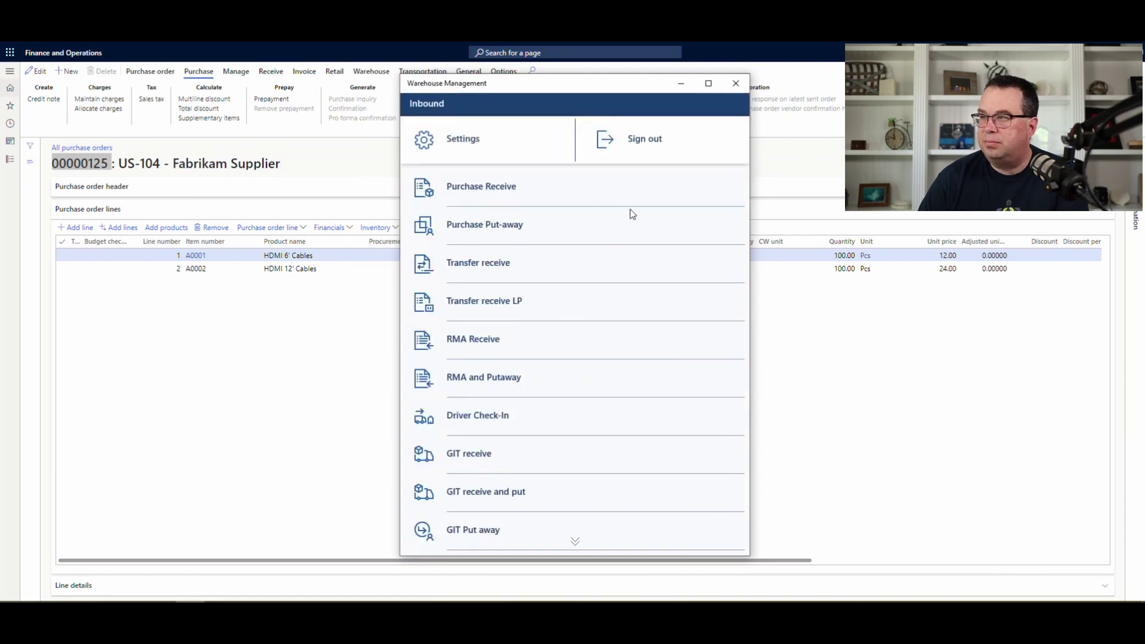
click(470, 193)
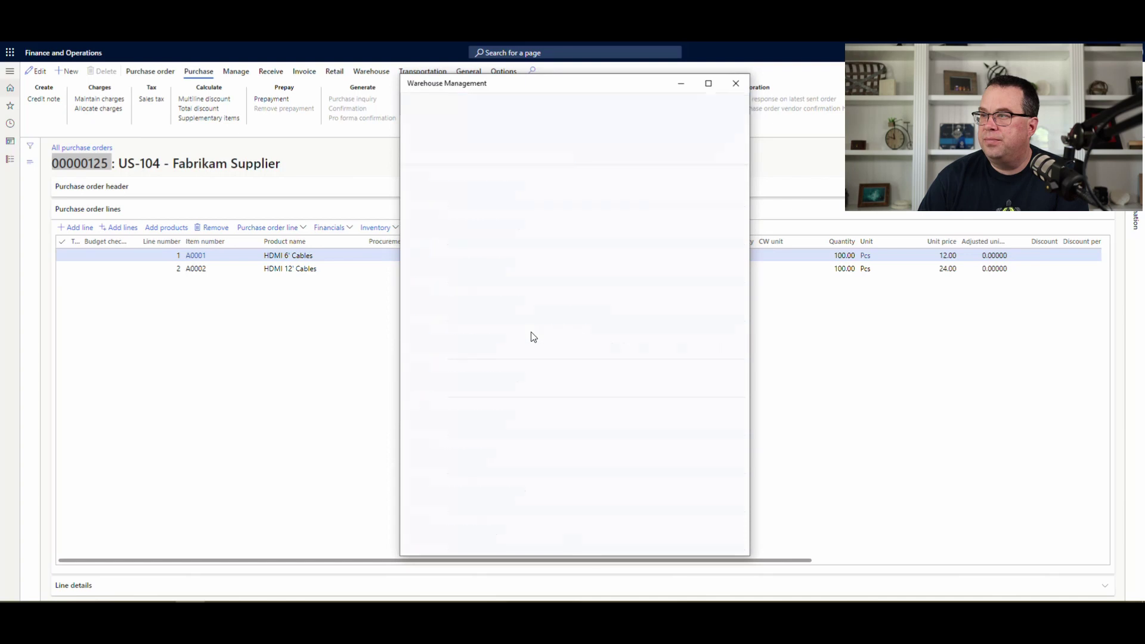
click(480, 153)
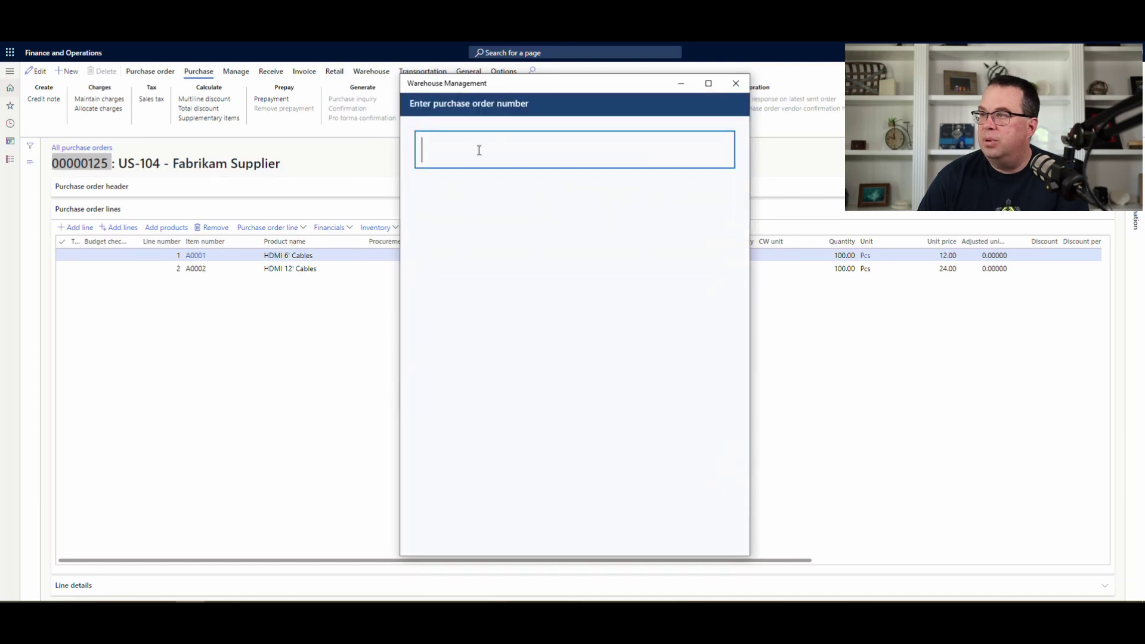
key(ctrl+v)
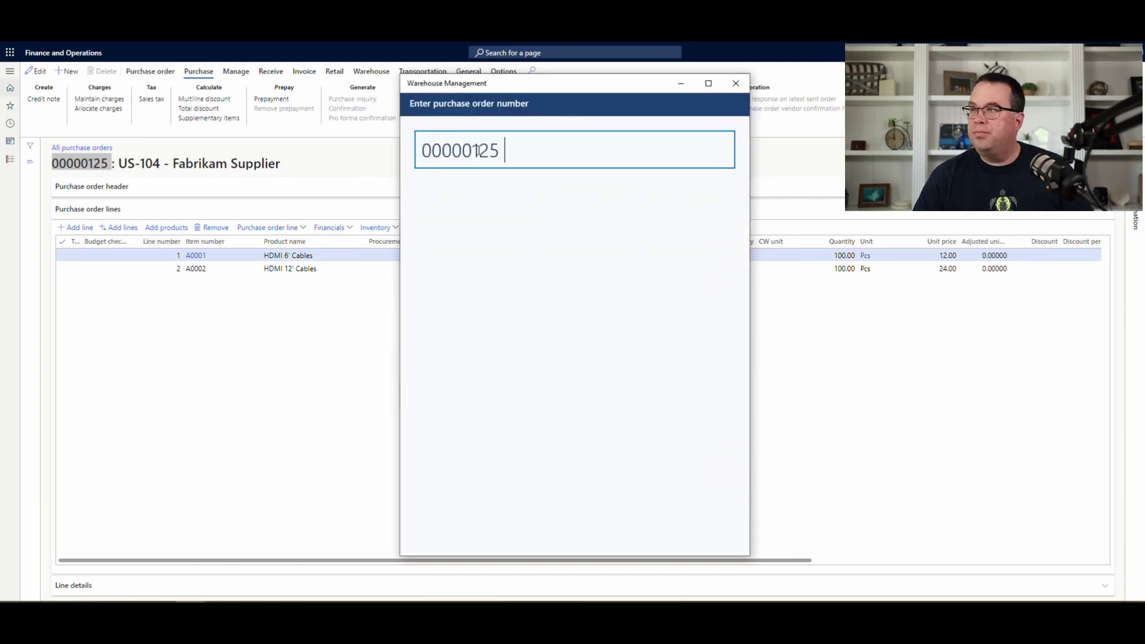
key(Return)
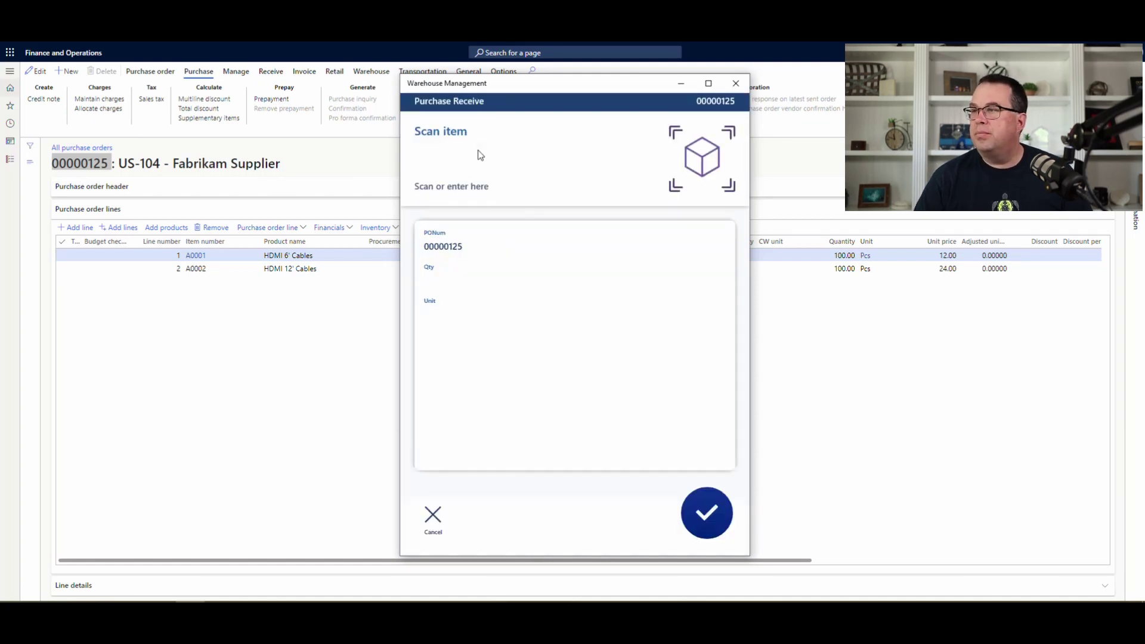
- Receive 100 pcs of item A0001
text(a0001)
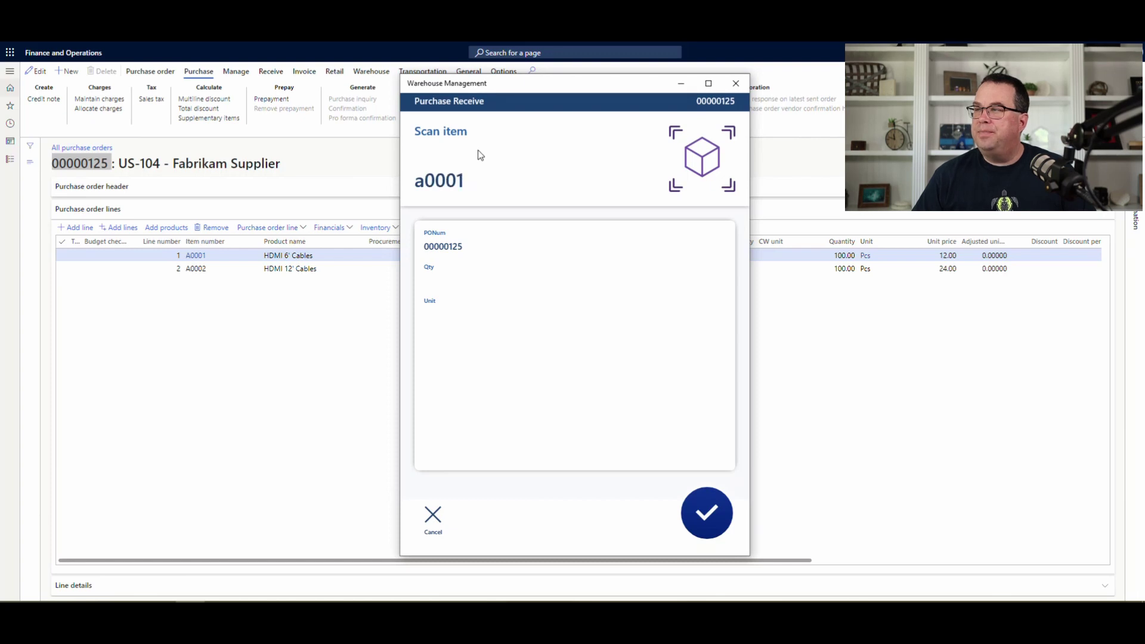
key(Return)
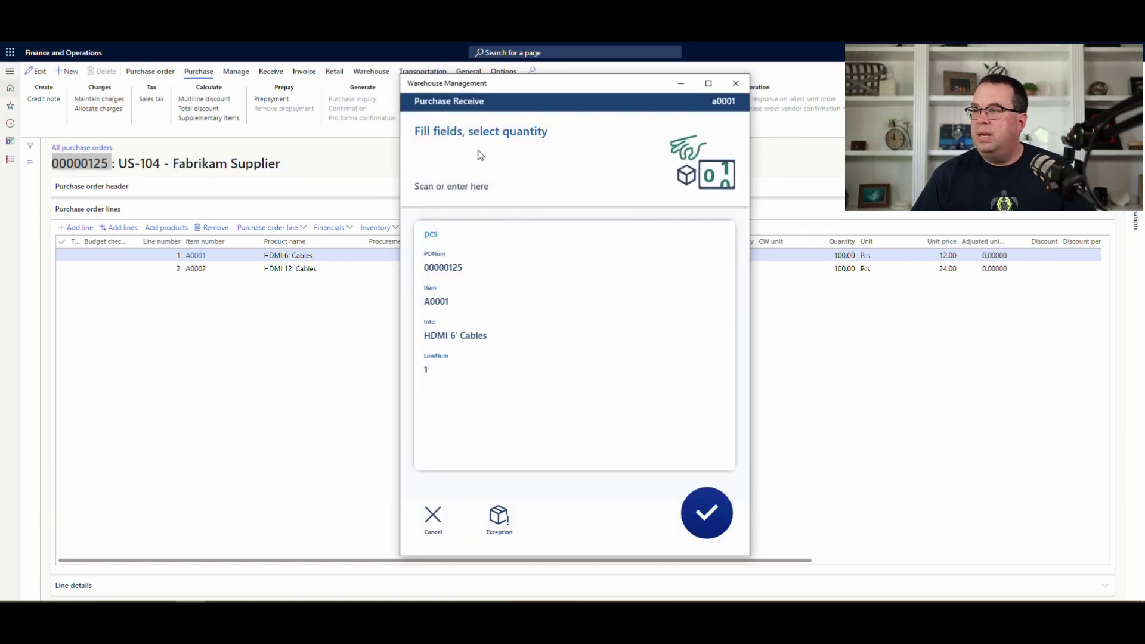
text(100)
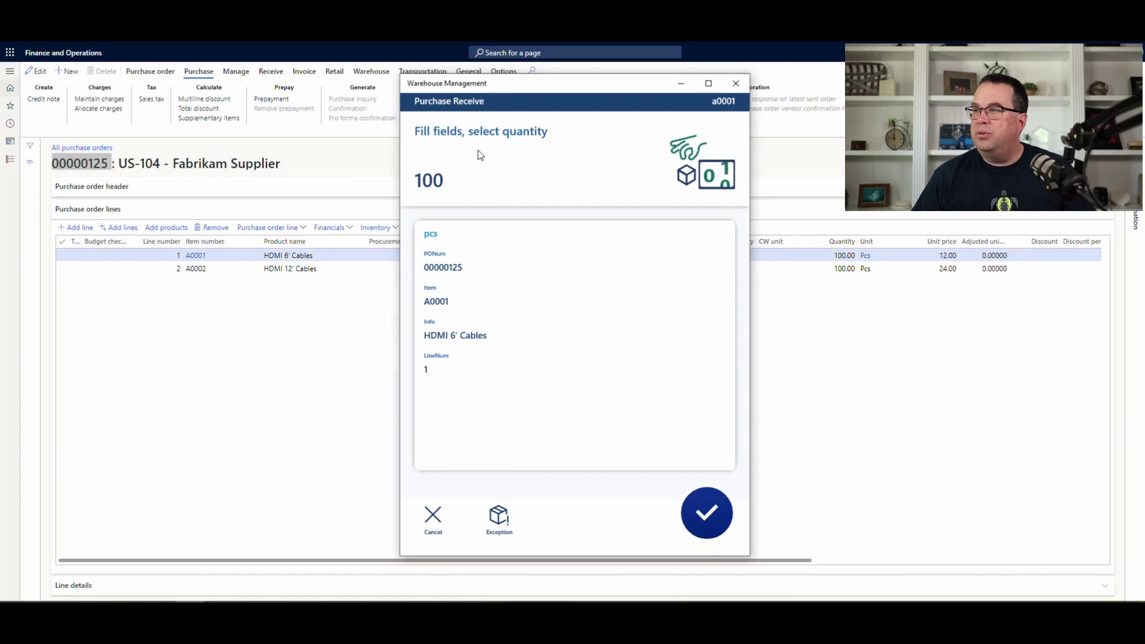
key(Return)
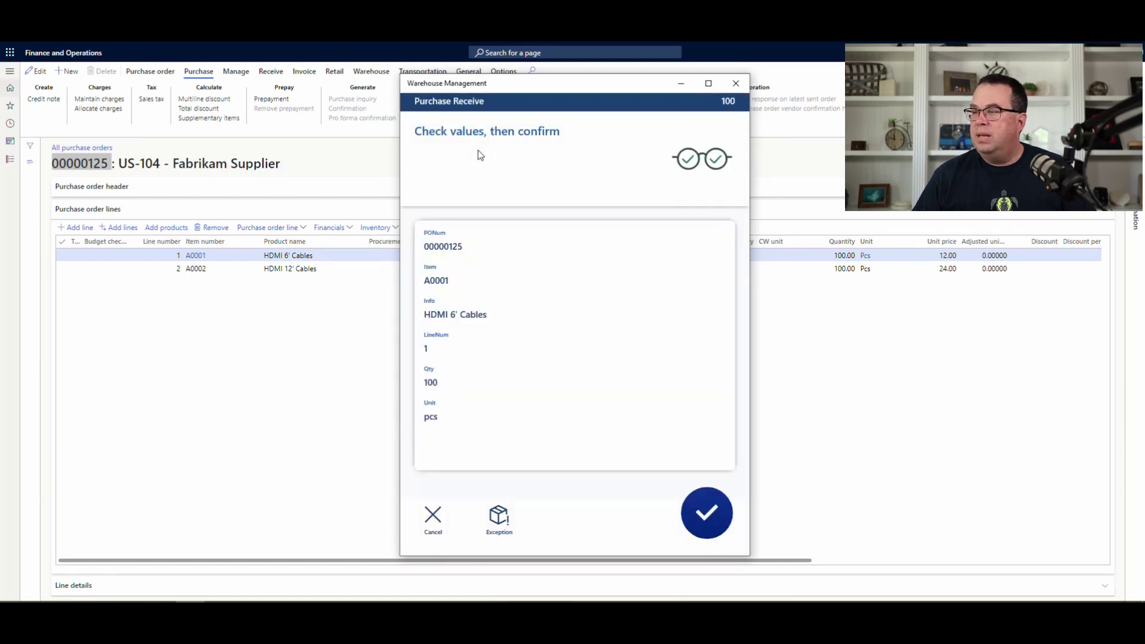
key(Return)
- Receive 100 pcs of item A0002
text(a002)
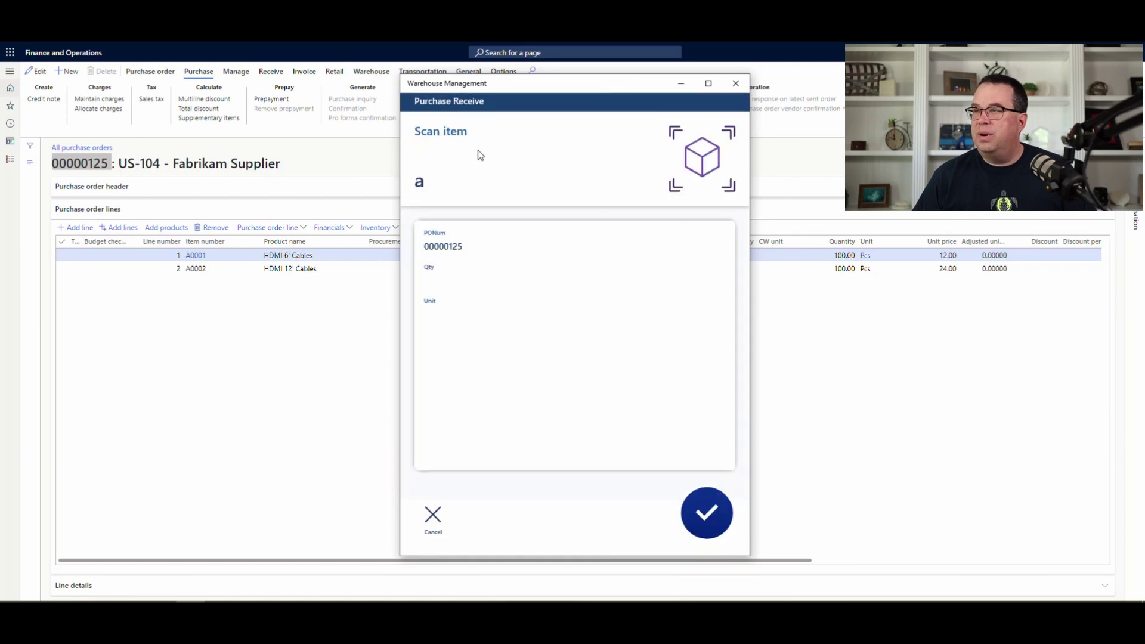
key(BackSpace)
text(02)
key(Return)
text(100)
key(Return)
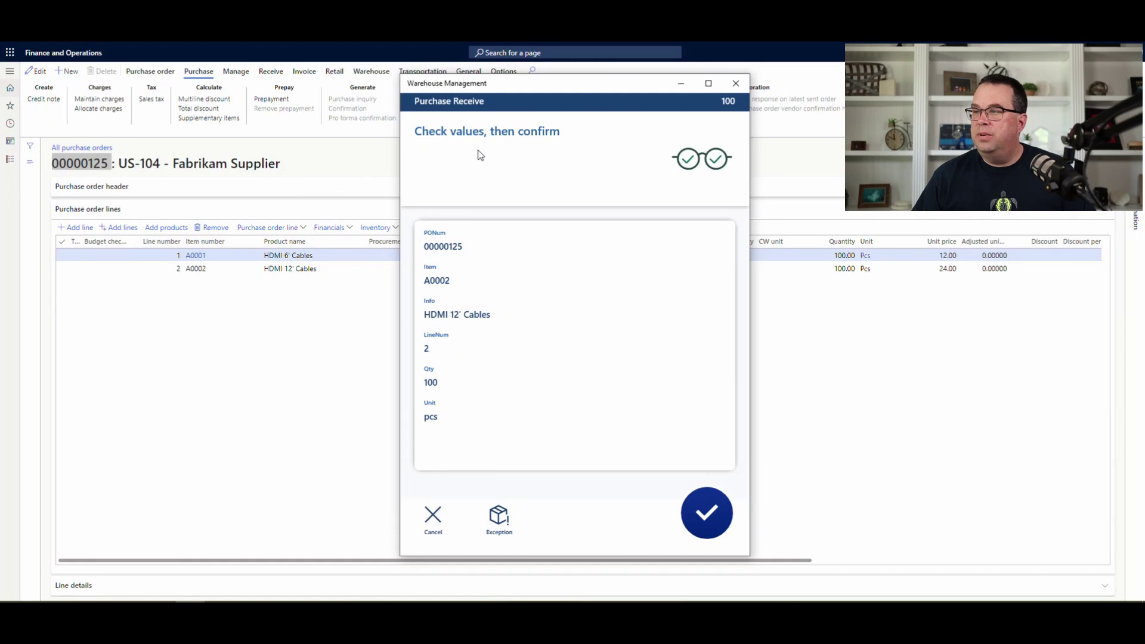
key(Return)
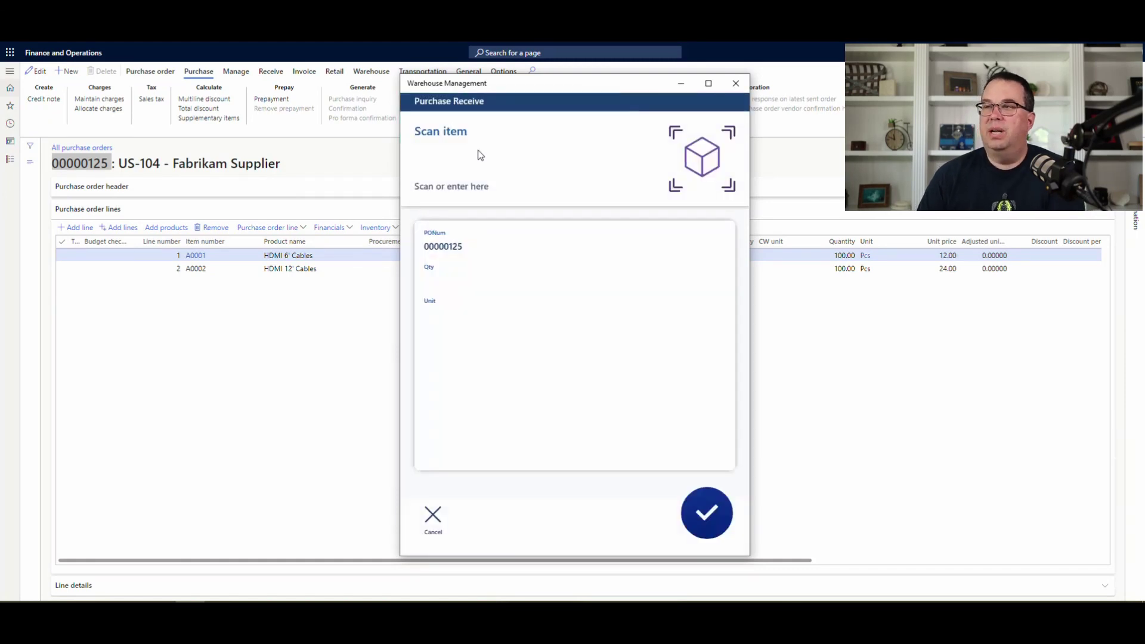
click(10, 160)
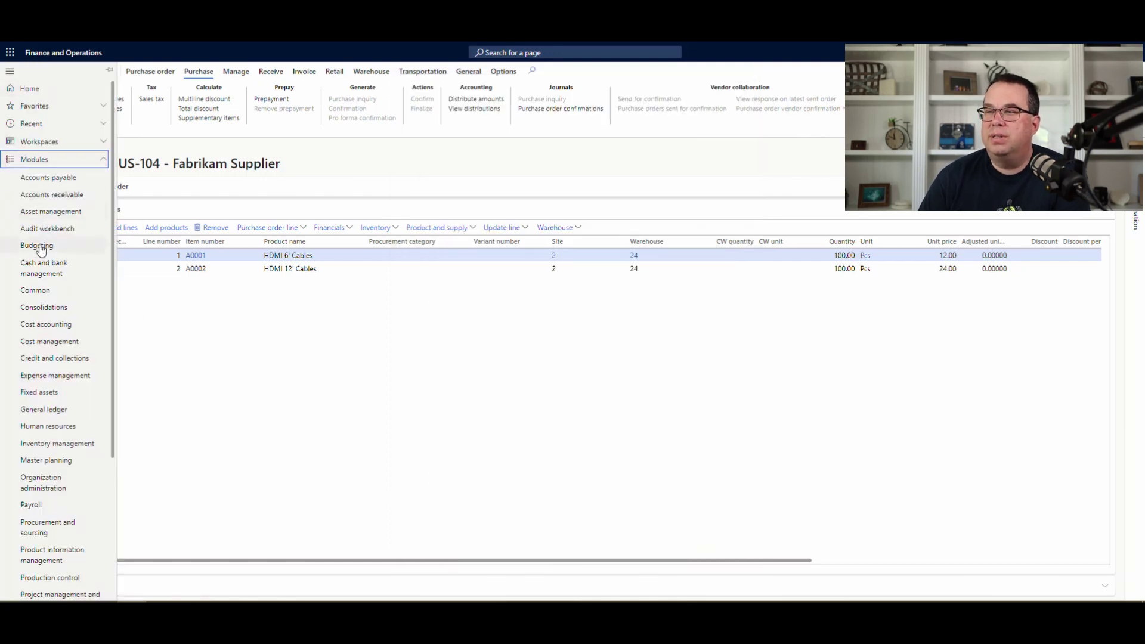
- In All work, confirm work USMF-000017's Put line sends A0001 to BULK-1 in Zone 1
scroll(39, 261, down, 4)
click(67, 593)
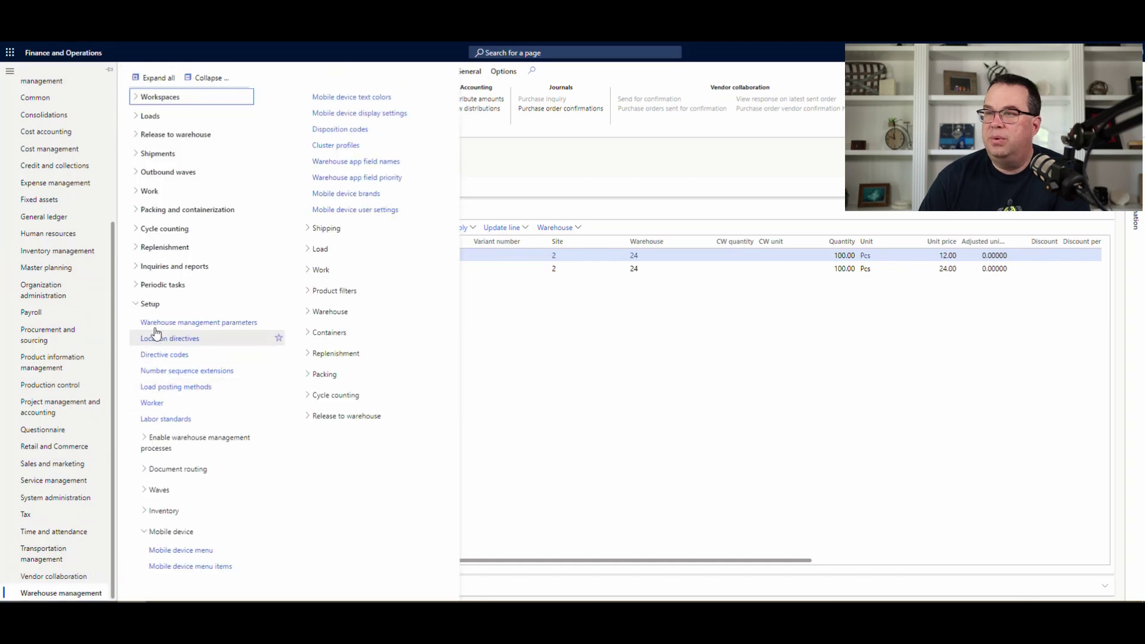
click(148, 191)
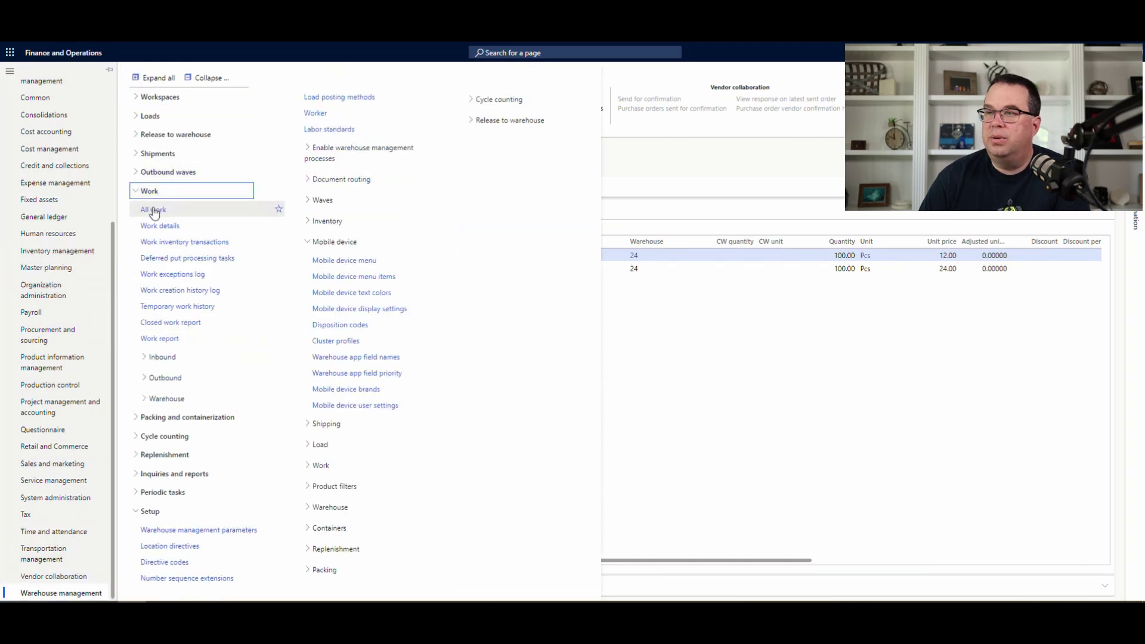
click(154, 208)
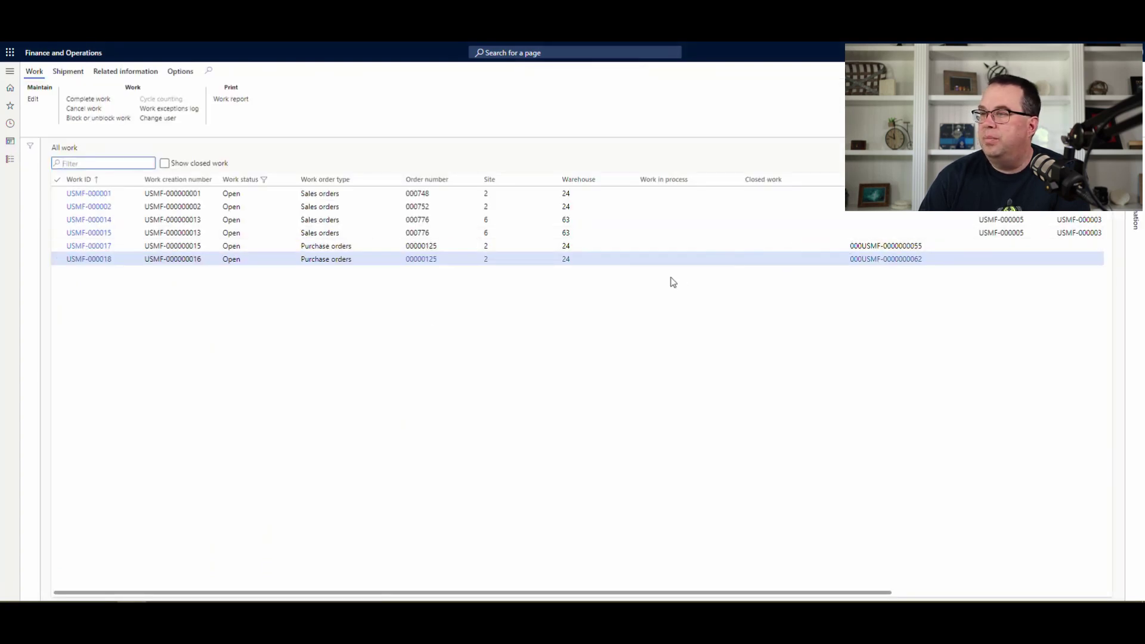
click(97, 249)
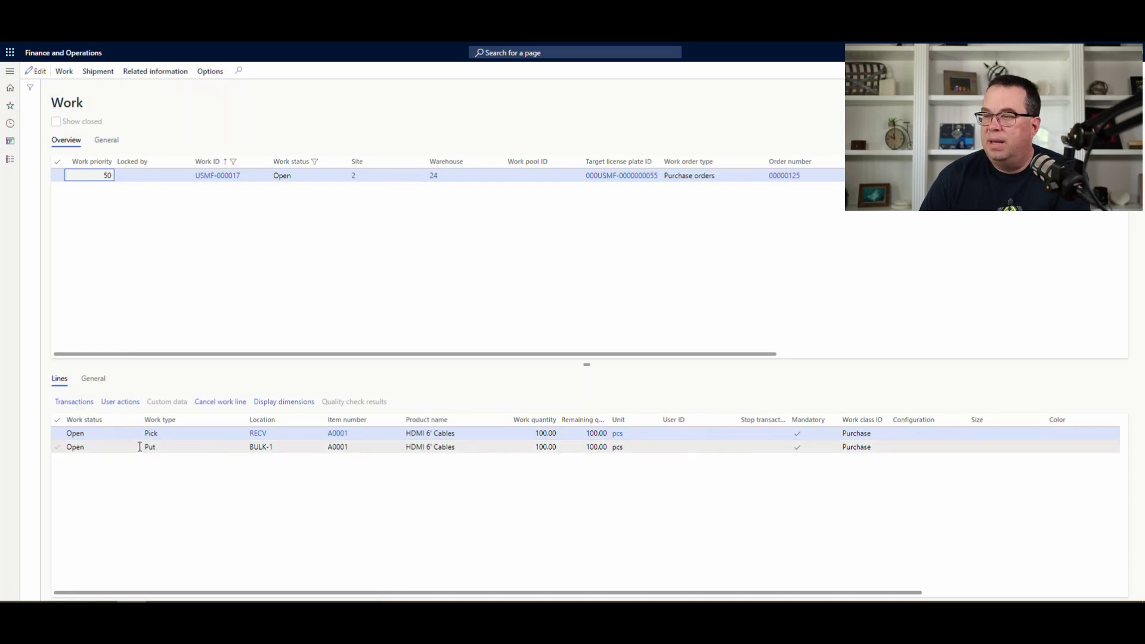
click(259, 448)
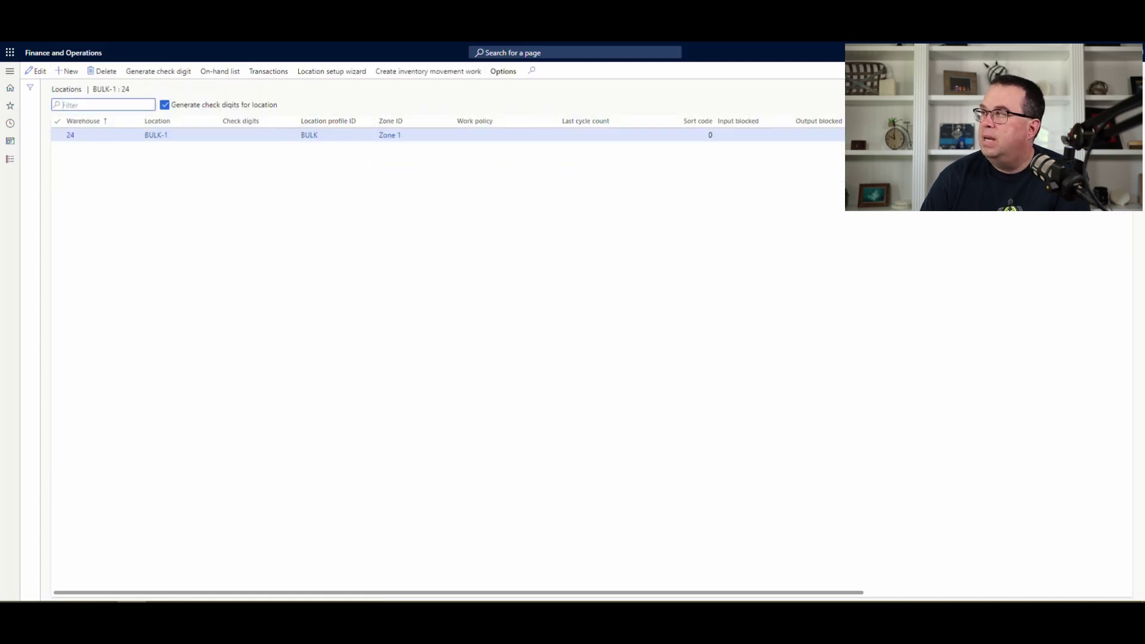
click(1142, 72)
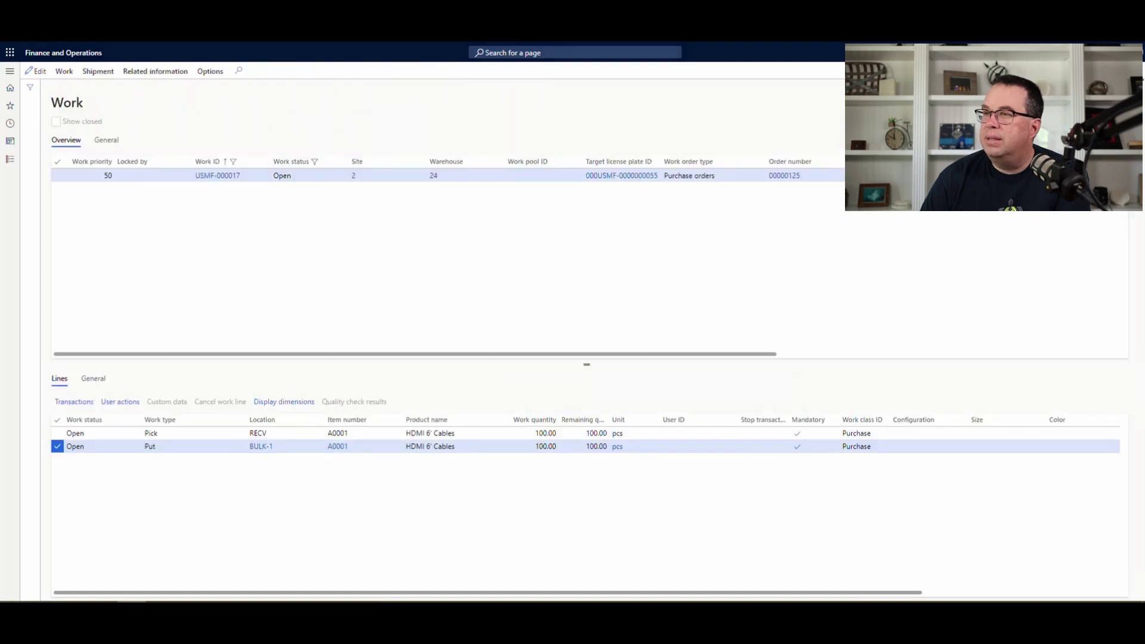
key(Escape)
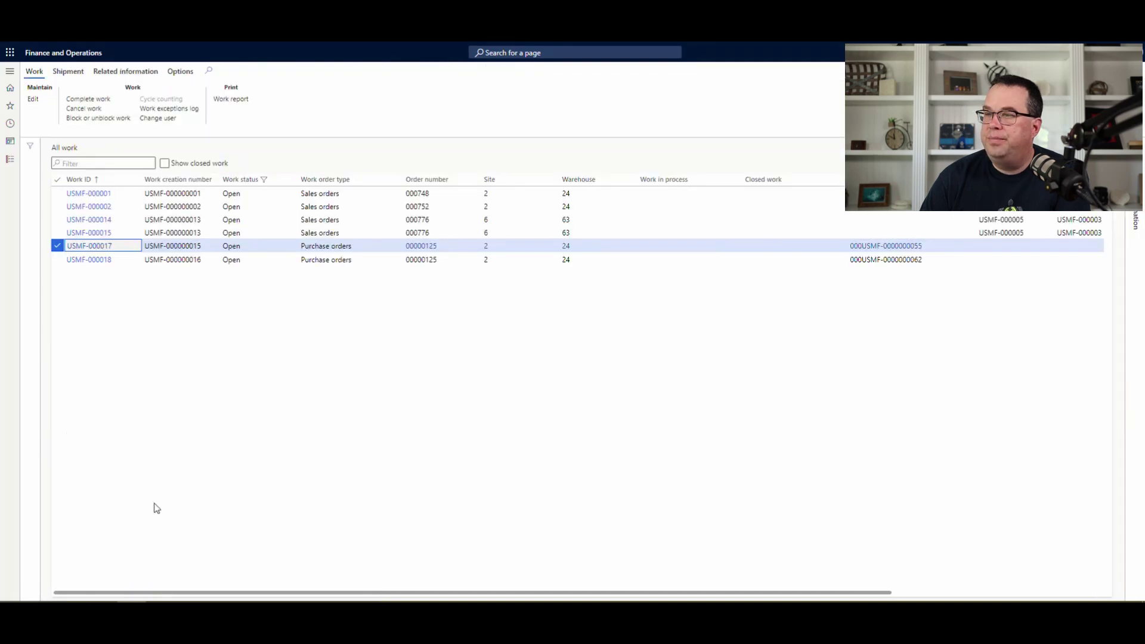
- Confirm work USMF-000018's Put line sends A0002 to BULK-3 in Zone 2
click(90, 261)
click(91, 260)
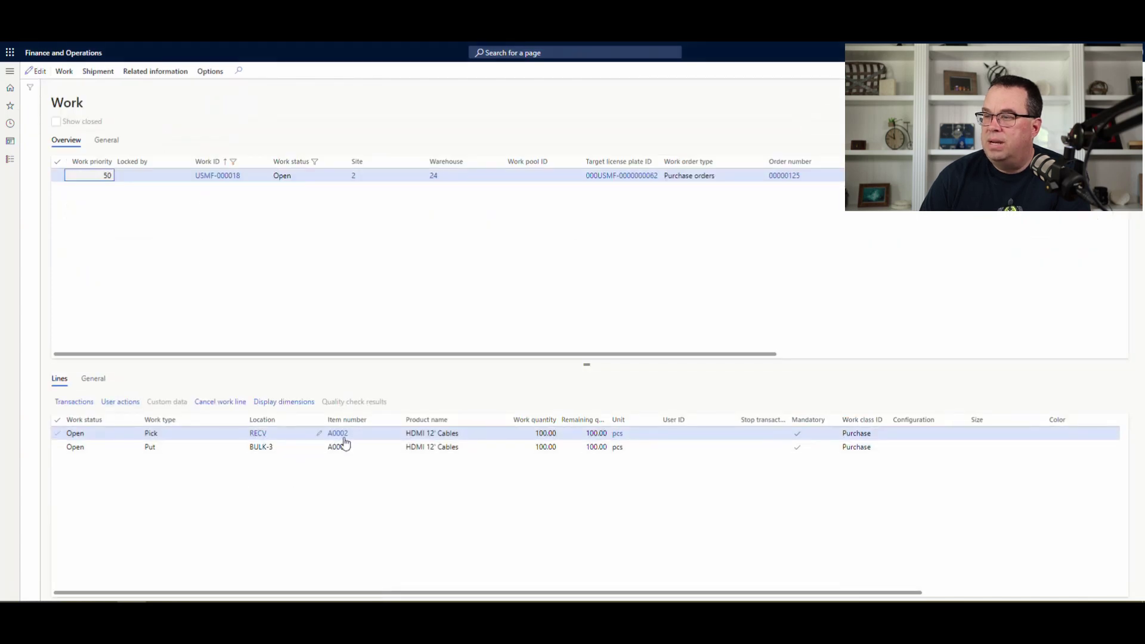
click(264, 448)
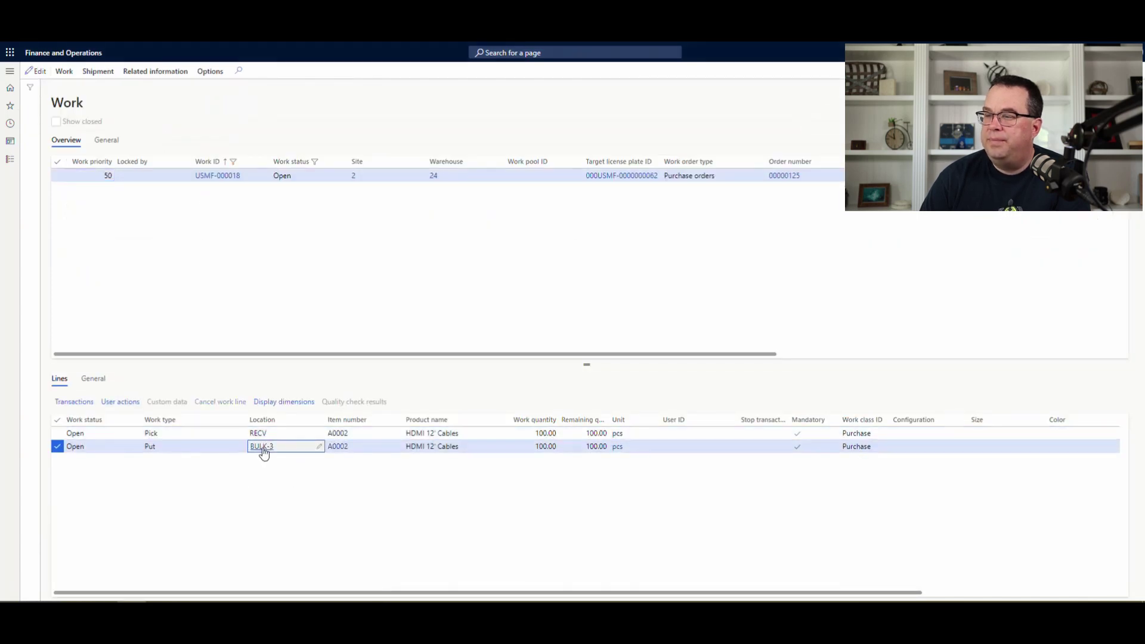
click(261, 446)
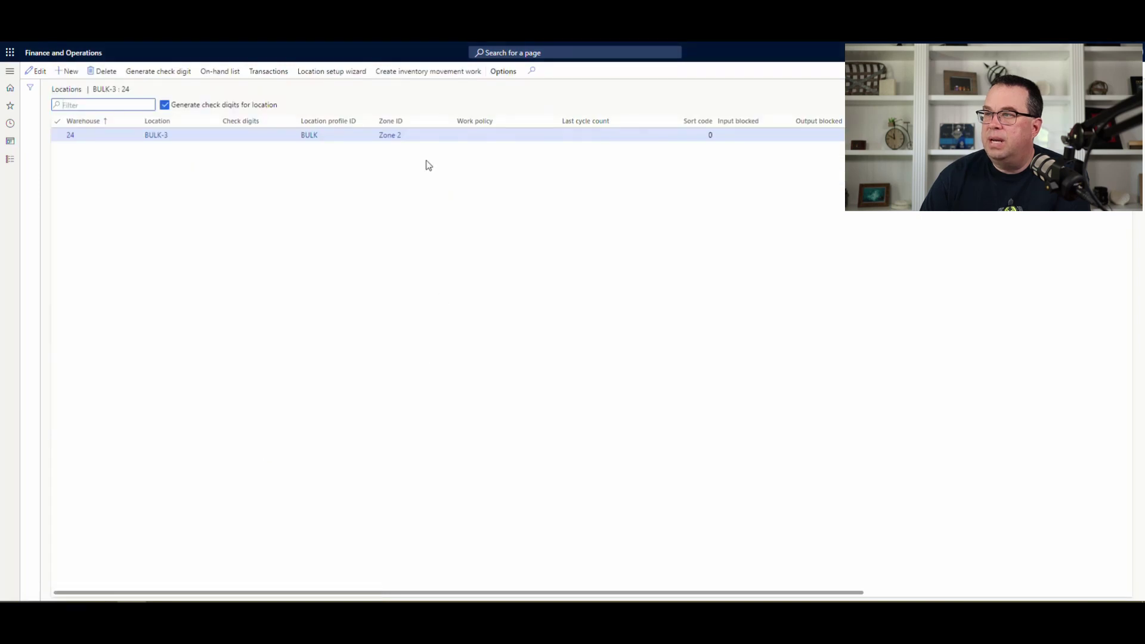